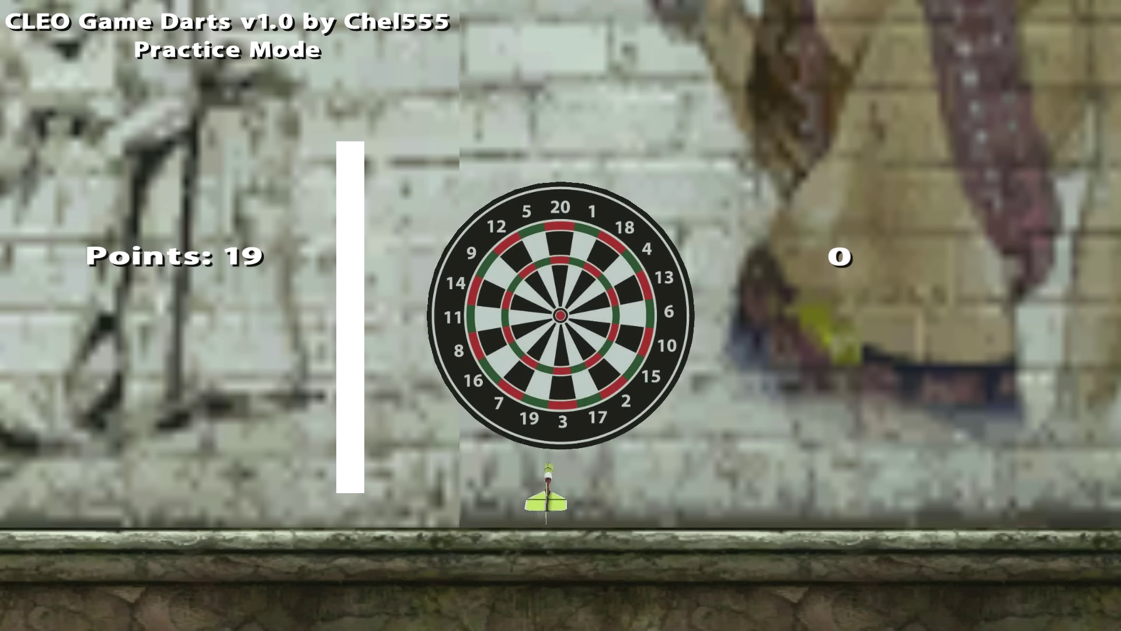
pyautogui.press('space')
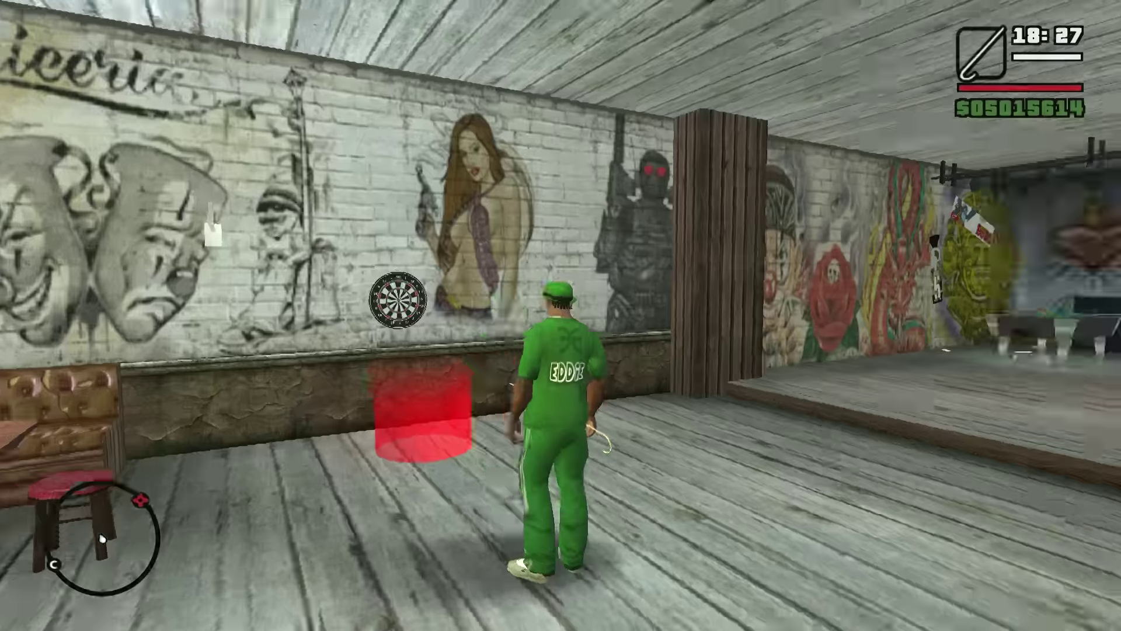
pyautogui.press('w')
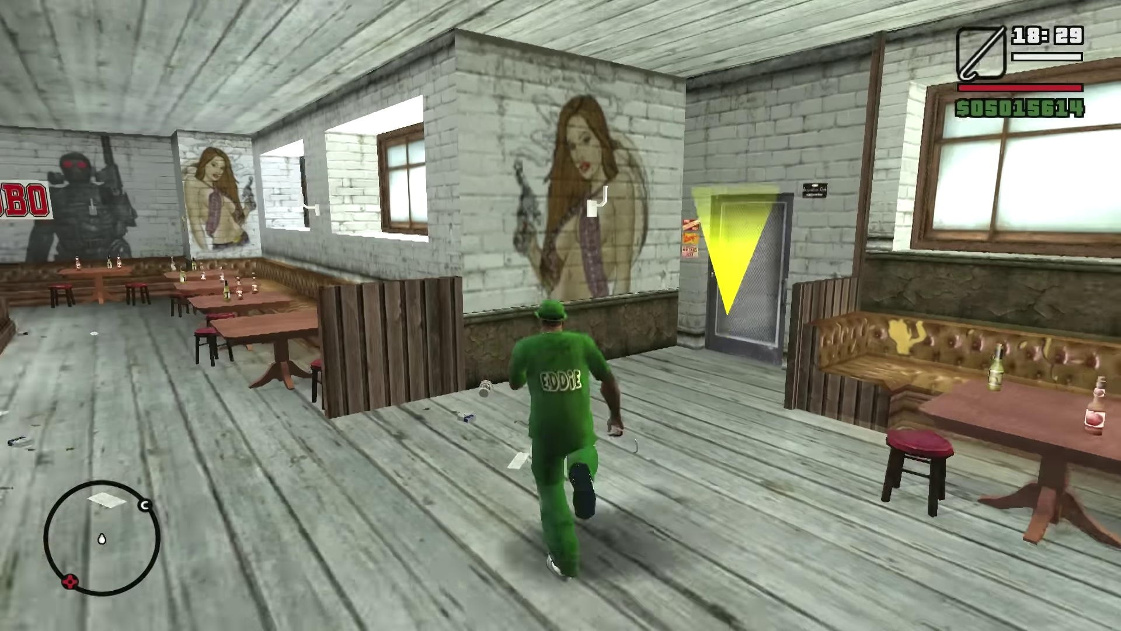
pyautogui.press('w')
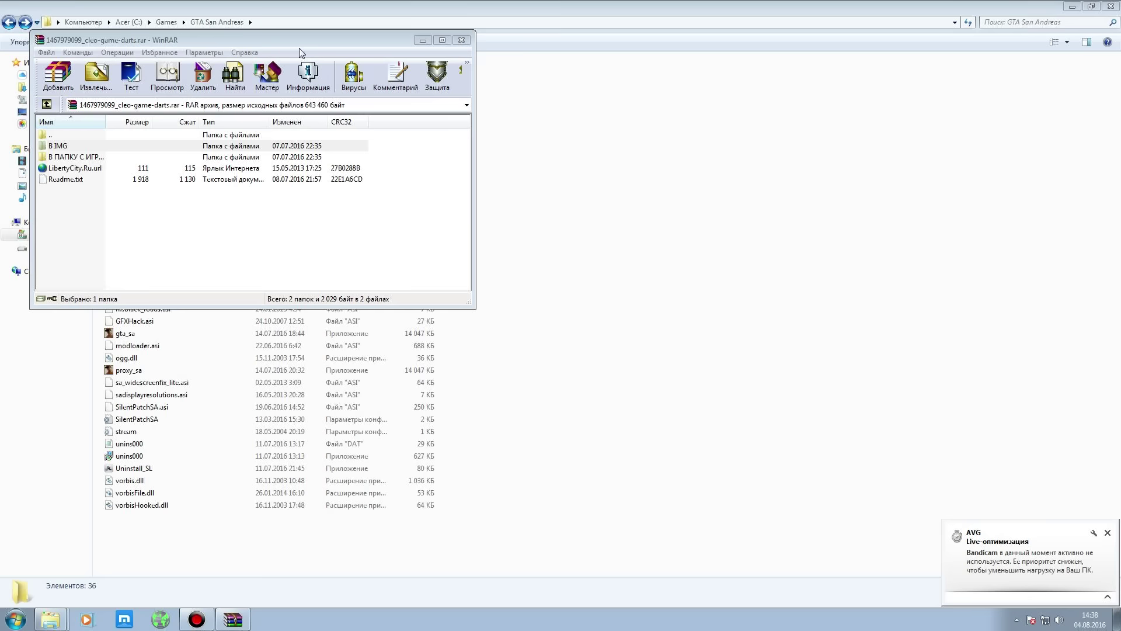
# Extract Darts.col, Darts.dff, Darts.txd and Drotic.dff from the archive's В IMG folder into the Видео library.
pyautogui.click(348, 53)
pyautogui.moveTo(330, 48); pyautogui.dragTo(599, 87)
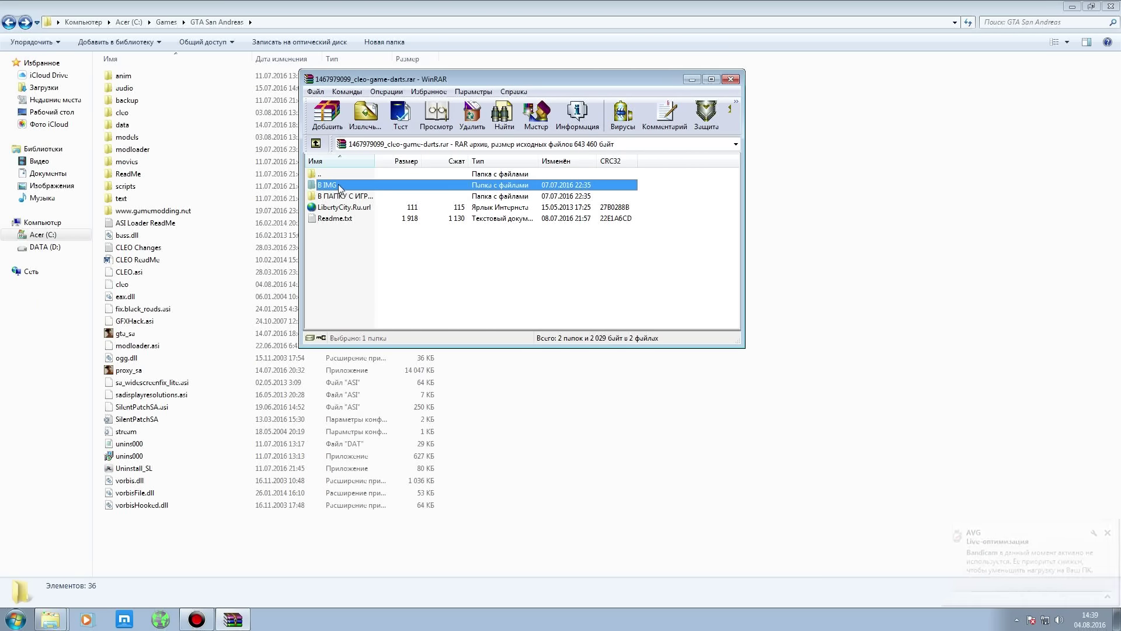
pyautogui.doubleClick(343, 186)
pyautogui.moveTo(326, 234); pyautogui.dragTo(369, 184)
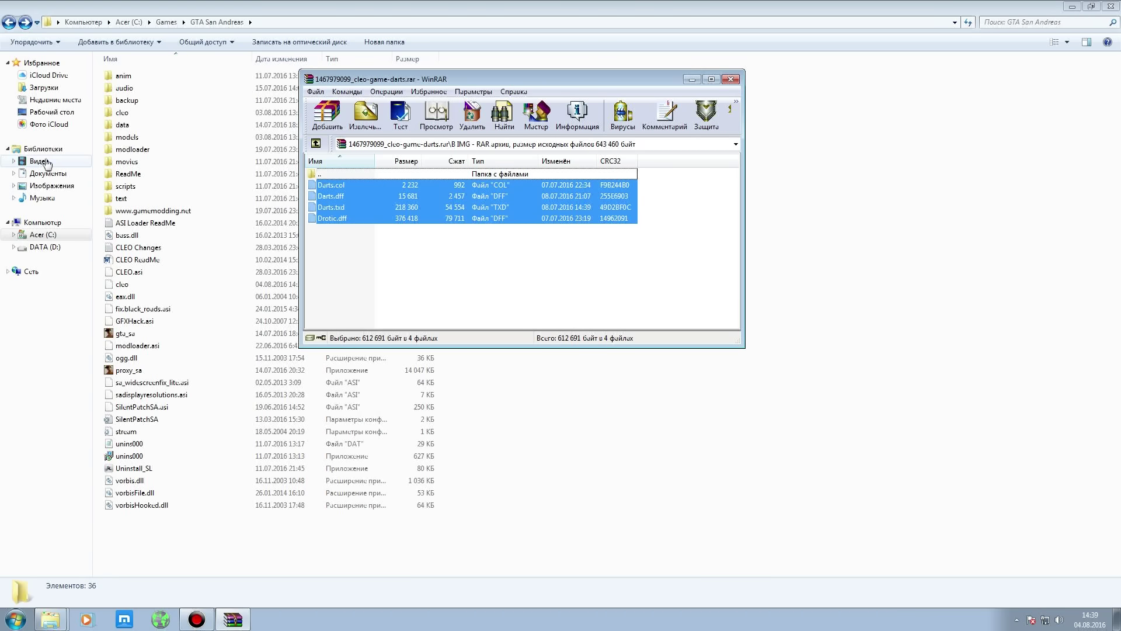
pyautogui.click(39, 161)
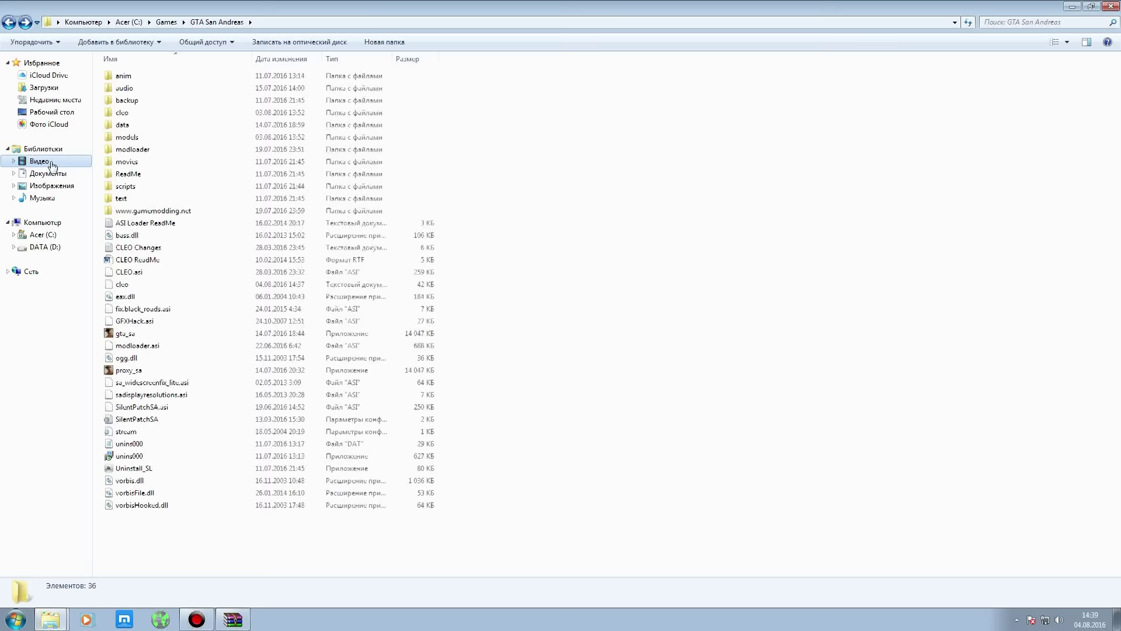
pyautogui.click(232, 619)
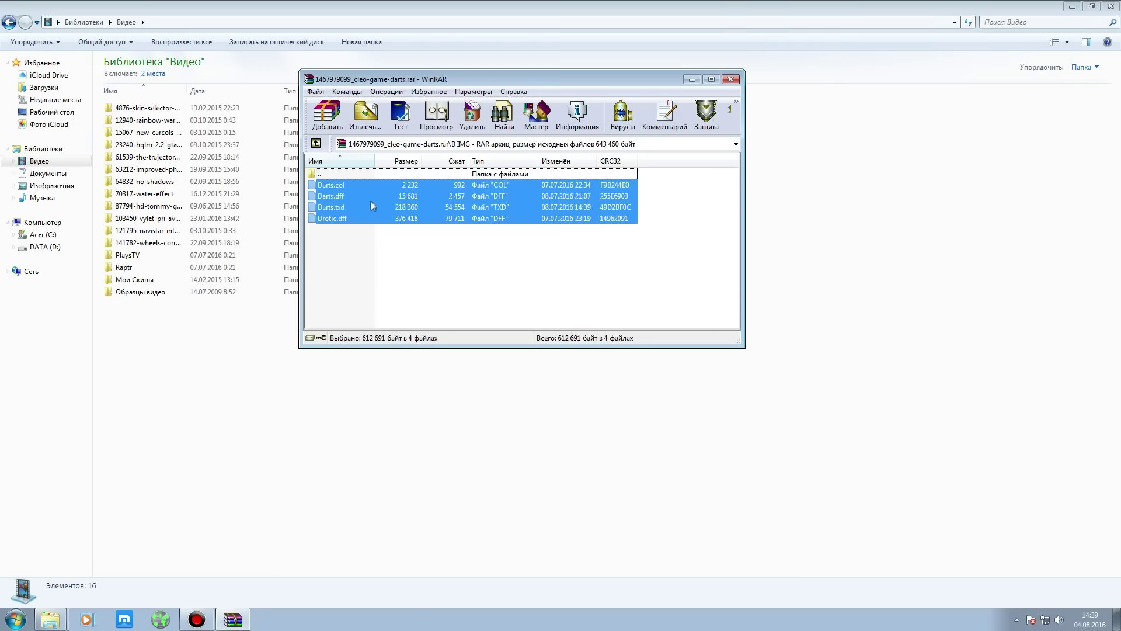
pyautogui.moveTo(373, 206); pyautogui.dragTo(202, 458)
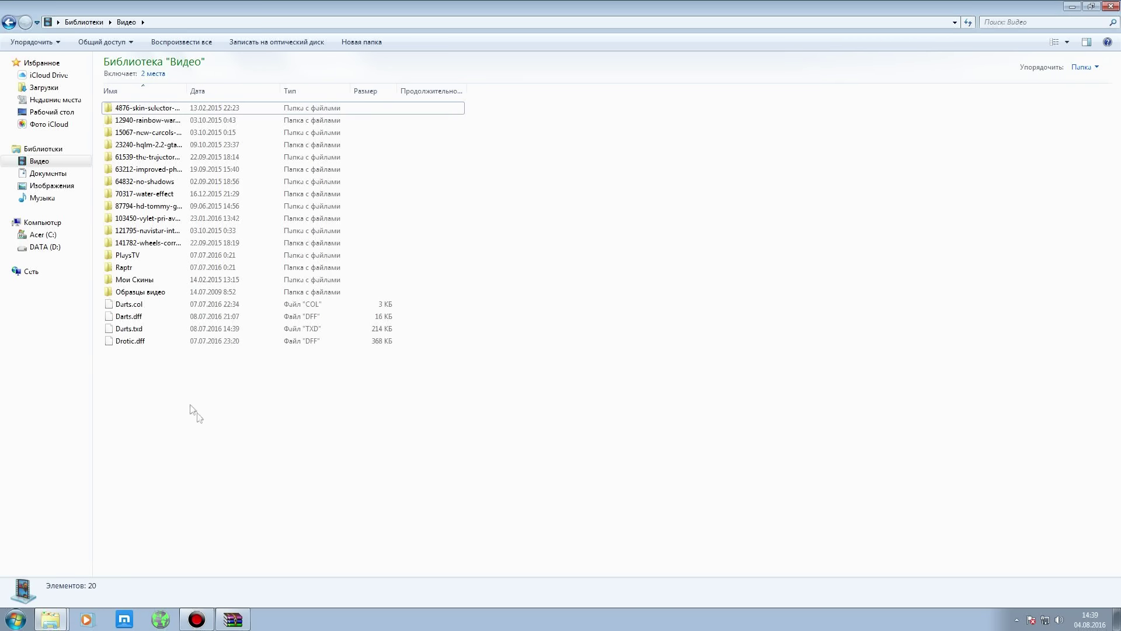
# Launch Alci's IMG Editor 1.5 from the alci folder and open gta3.img from the GTA San Andreas models folder.
pyautogui.click(49, 619)
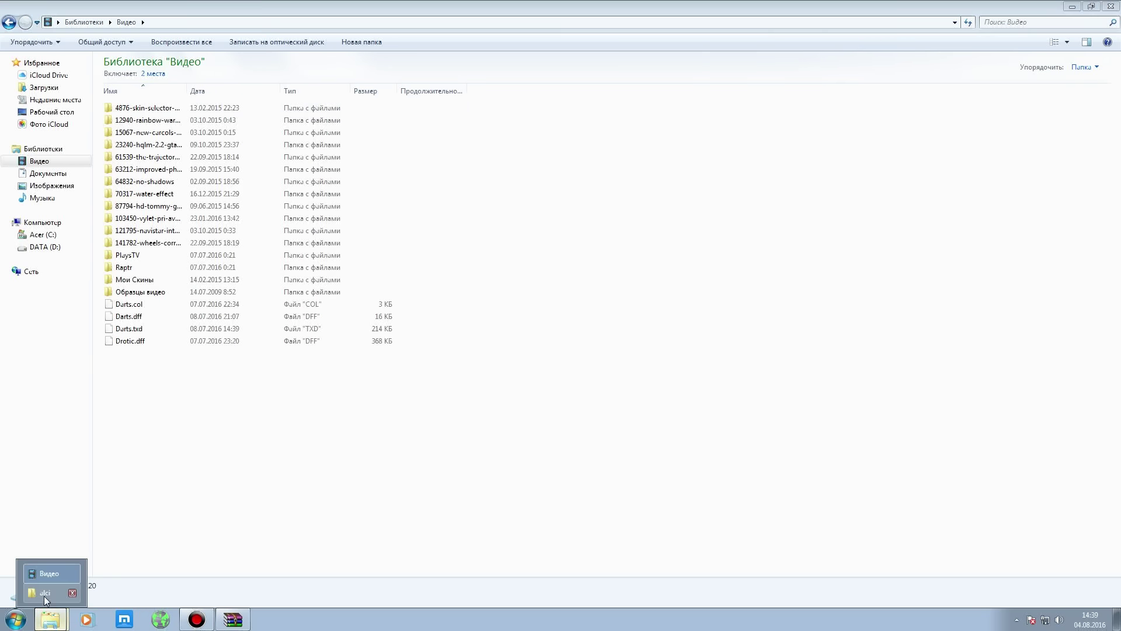
pyautogui.click(44, 593)
pyautogui.click(196, 128)
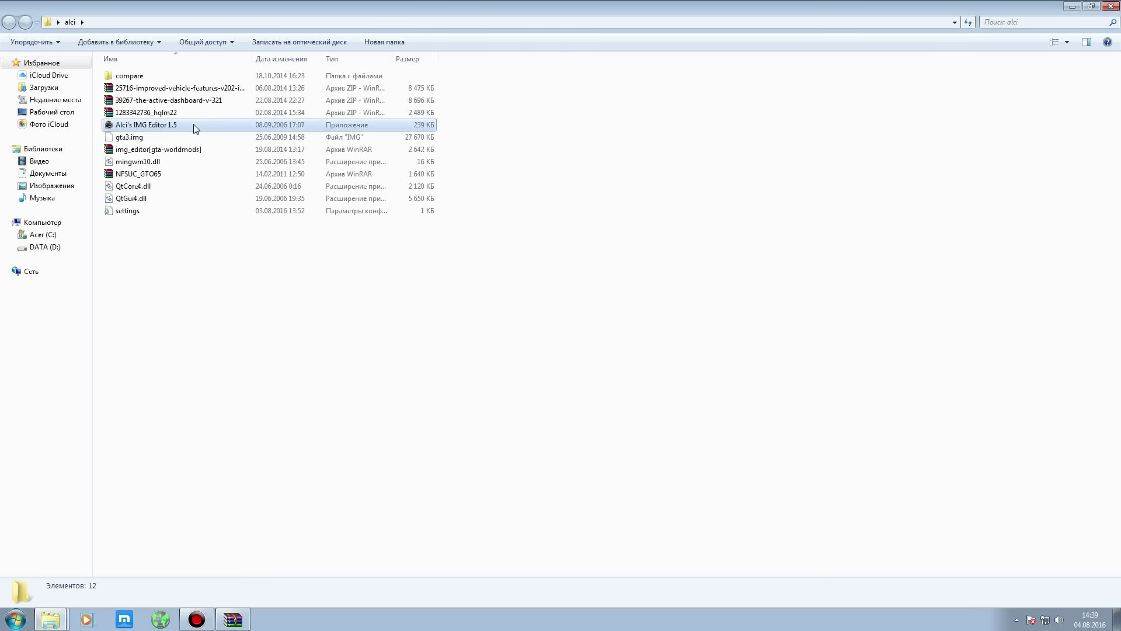
pyautogui.doubleClick(196, 127)
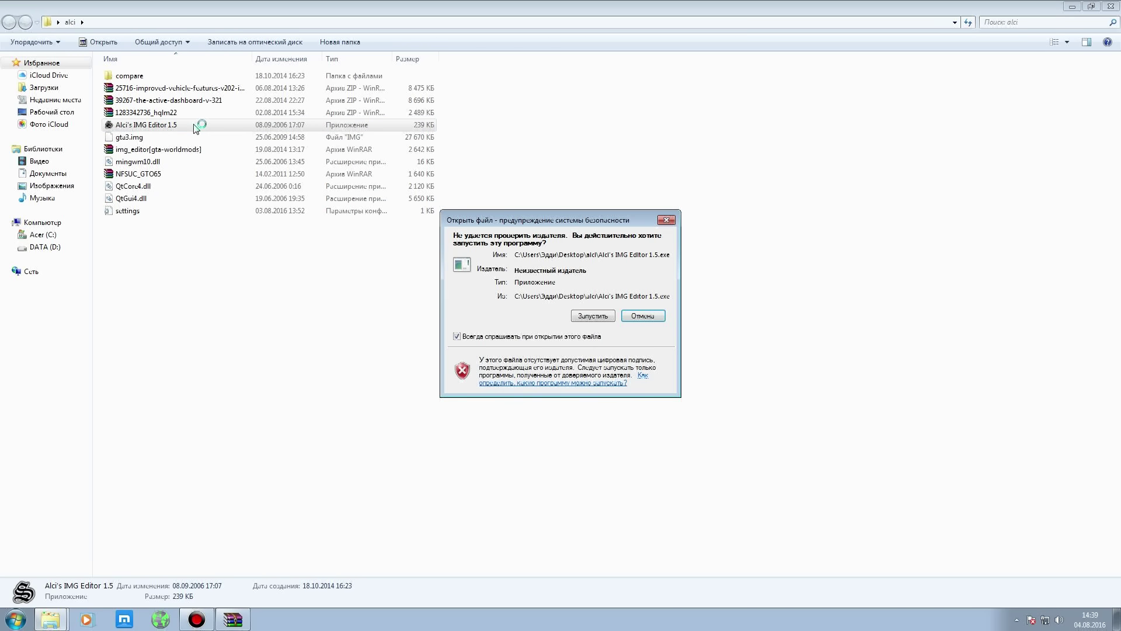
pyautogui.click(594, 318)
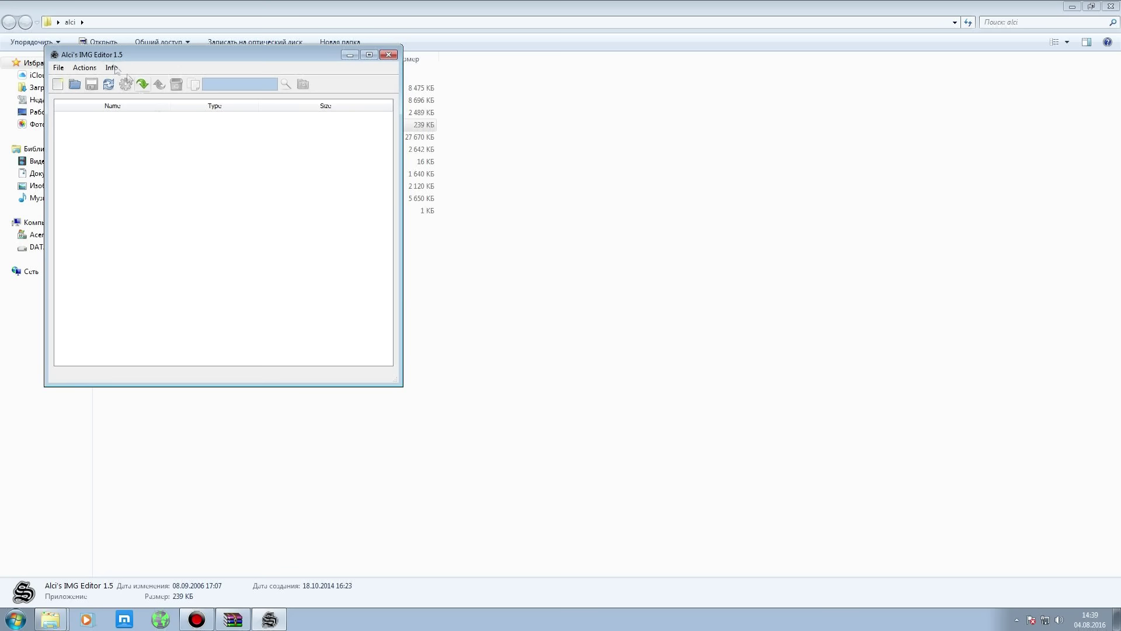
pyautogui.click(74, 86)
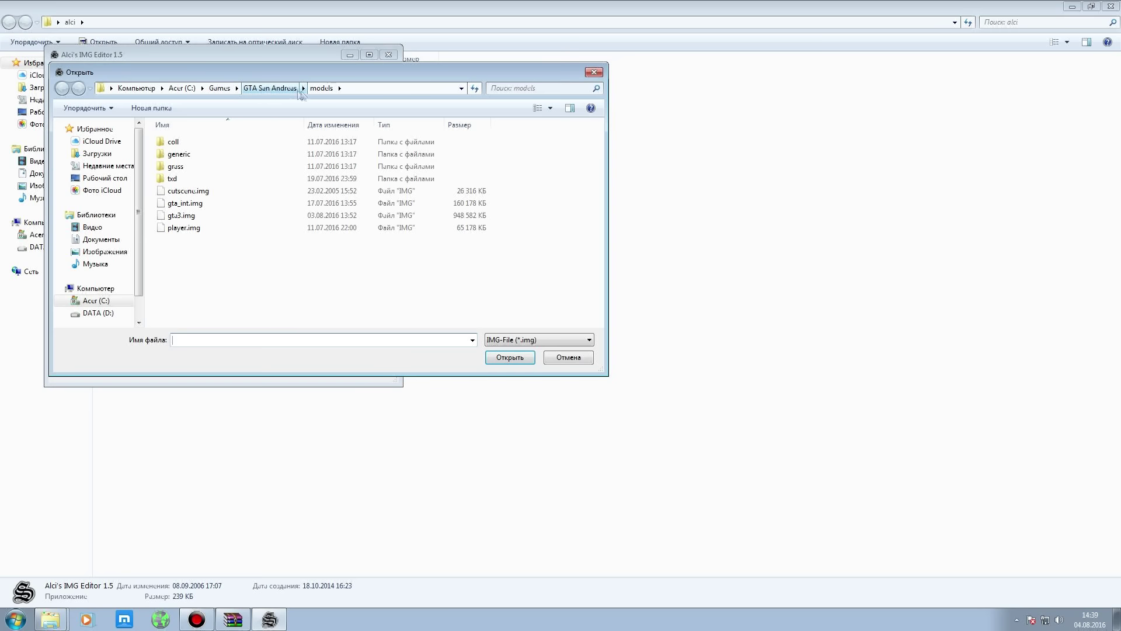
pyautogui.doubleClick(185, 216)
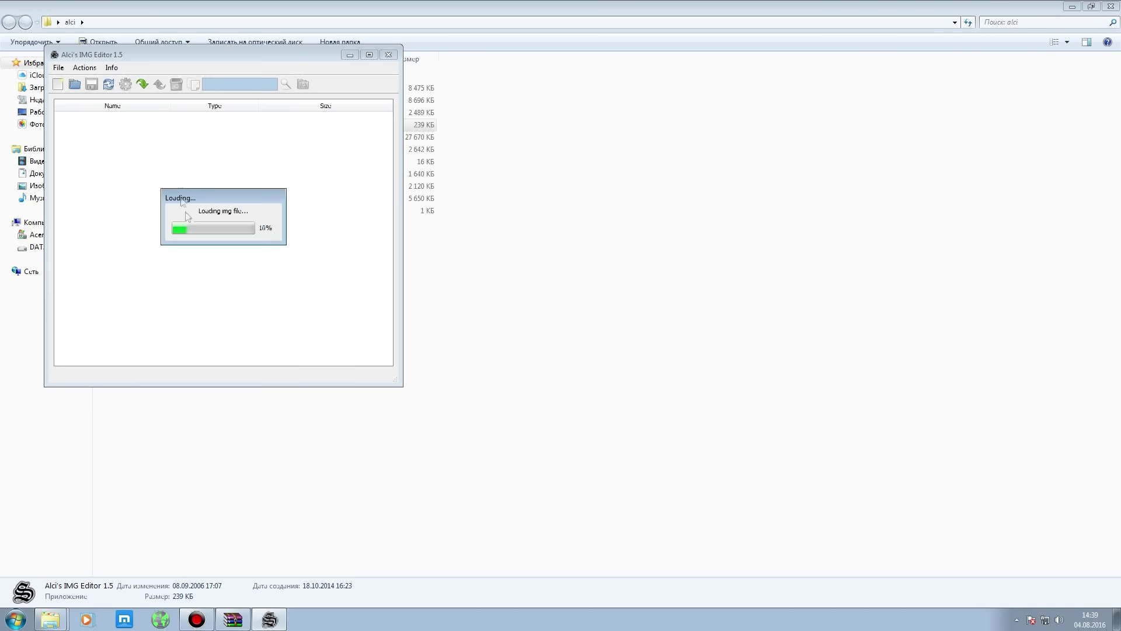
# Import Darts.col, Darts.dff, Darts.txd and Drotic.dff from the Видео library into gta3.img and rebuild the archive.
pyautogui.click(141, 86)
pyautogui.scroll(-3, 216, 232)
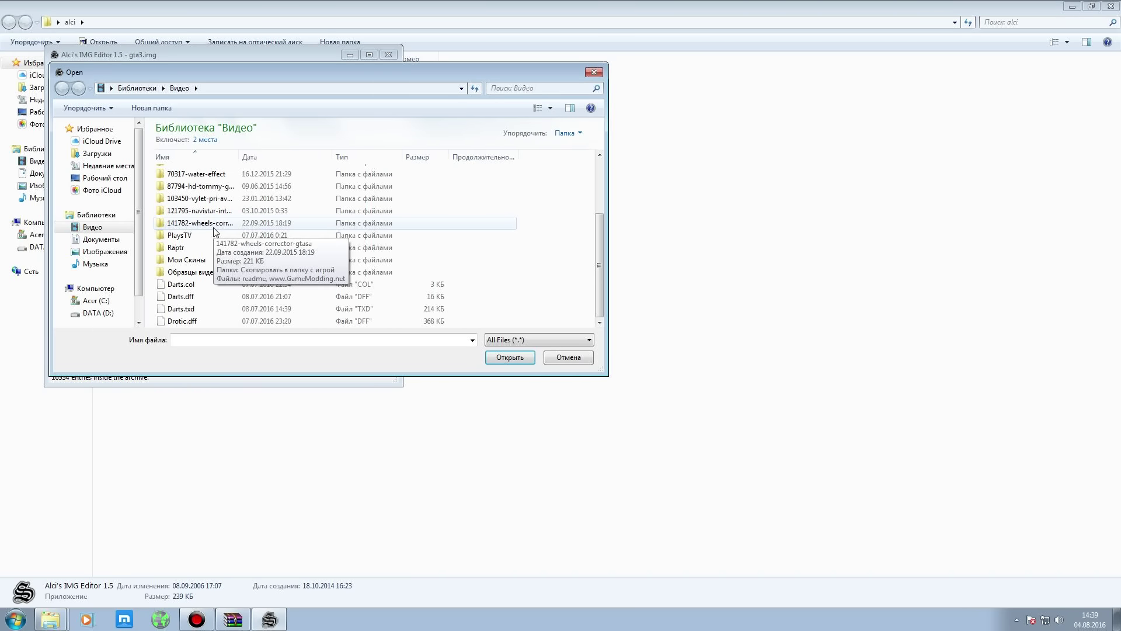
pyautogui.click(182, 284)
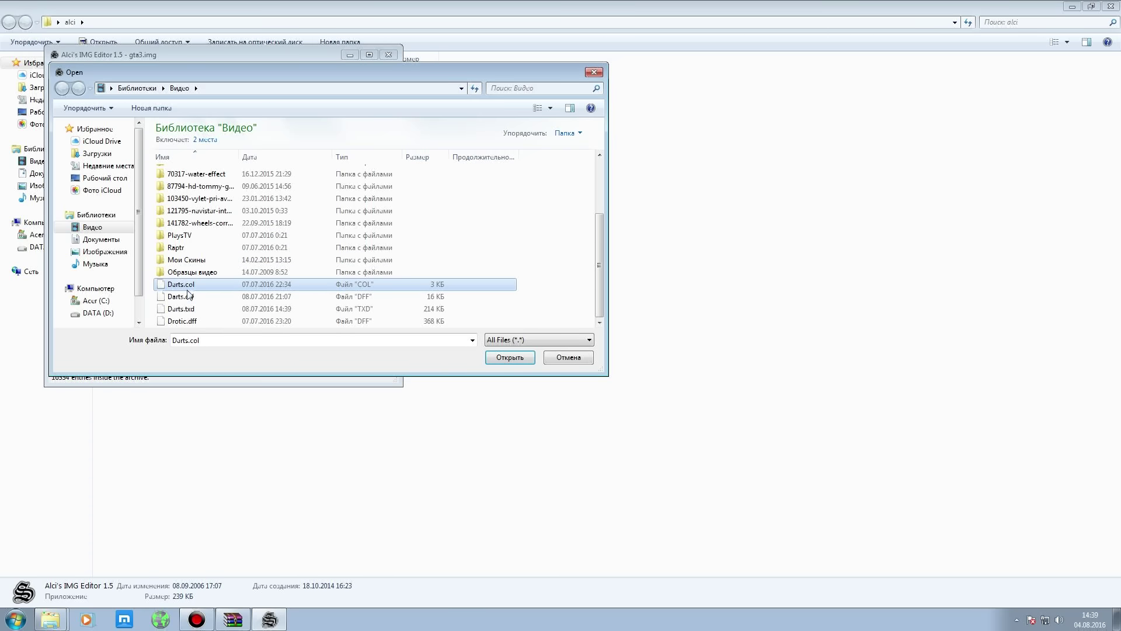
pyautogui.keyDown('shift'); pyautogui.click(183, 320); pyautogui.keyUp('shift')
pyautogui.click(507, 358)
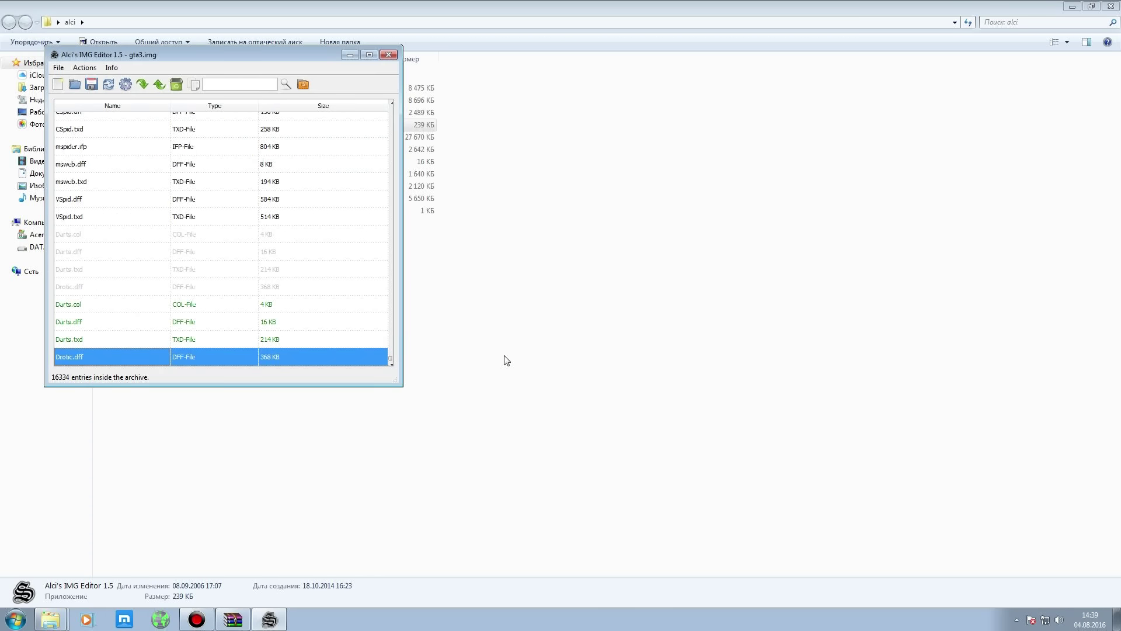
pyautogui.click(123, 86)
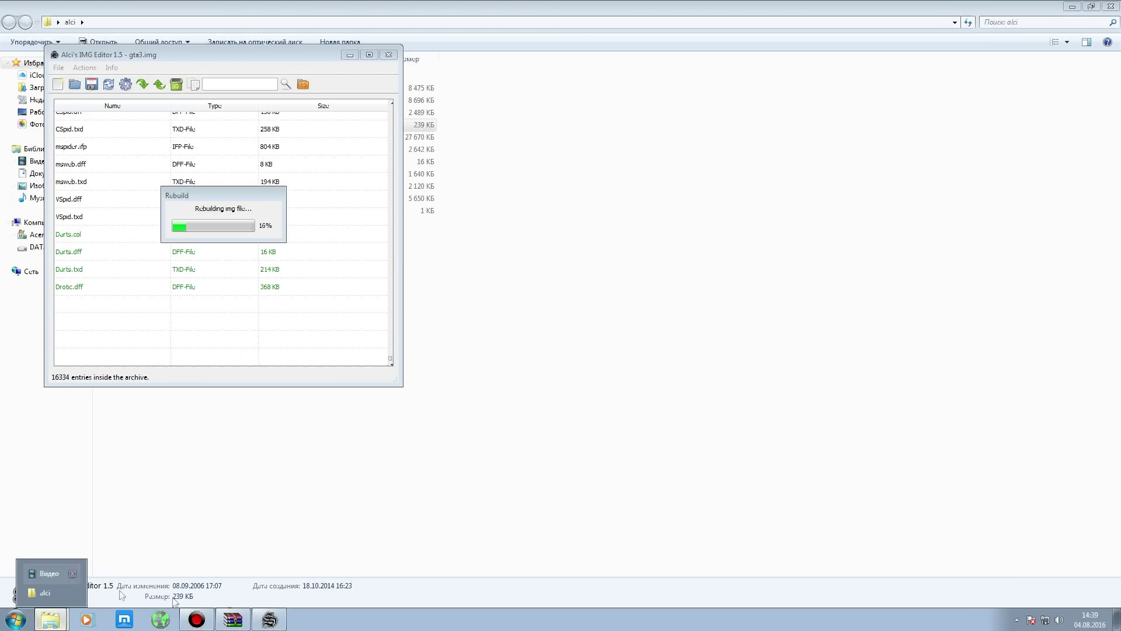
# Switch to the WinRAR archive and select Darts.cs and Darts.ini in the CLEO folder inside В ПАПКУ С ИГРОЙ.
pyautogui.click(232, 619)
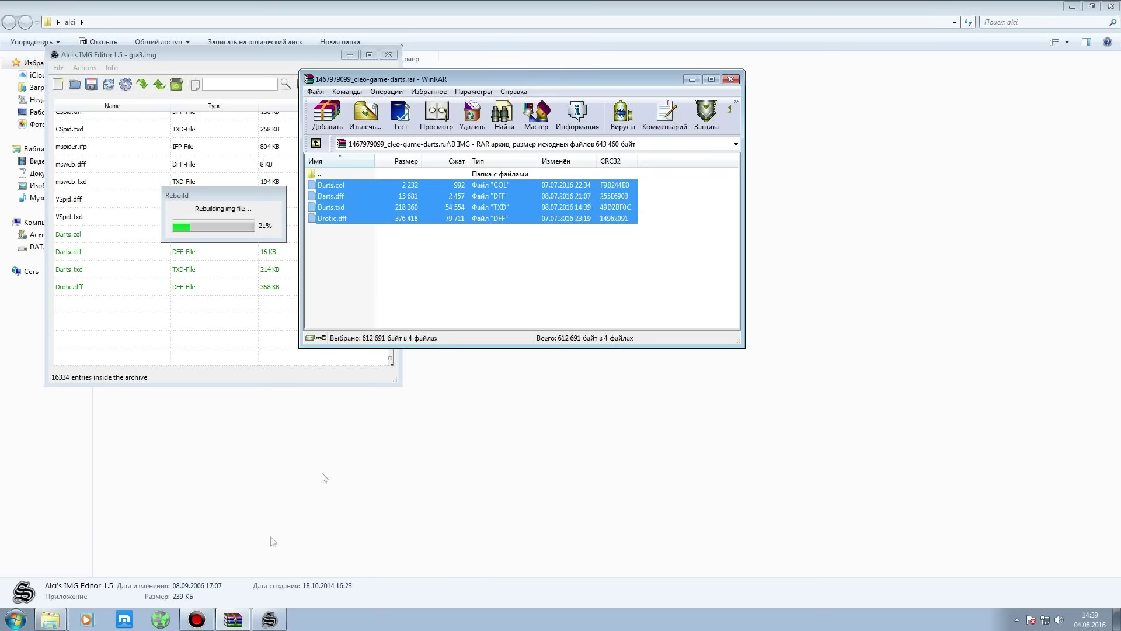
pyautogui.doubleClick(325, 175)
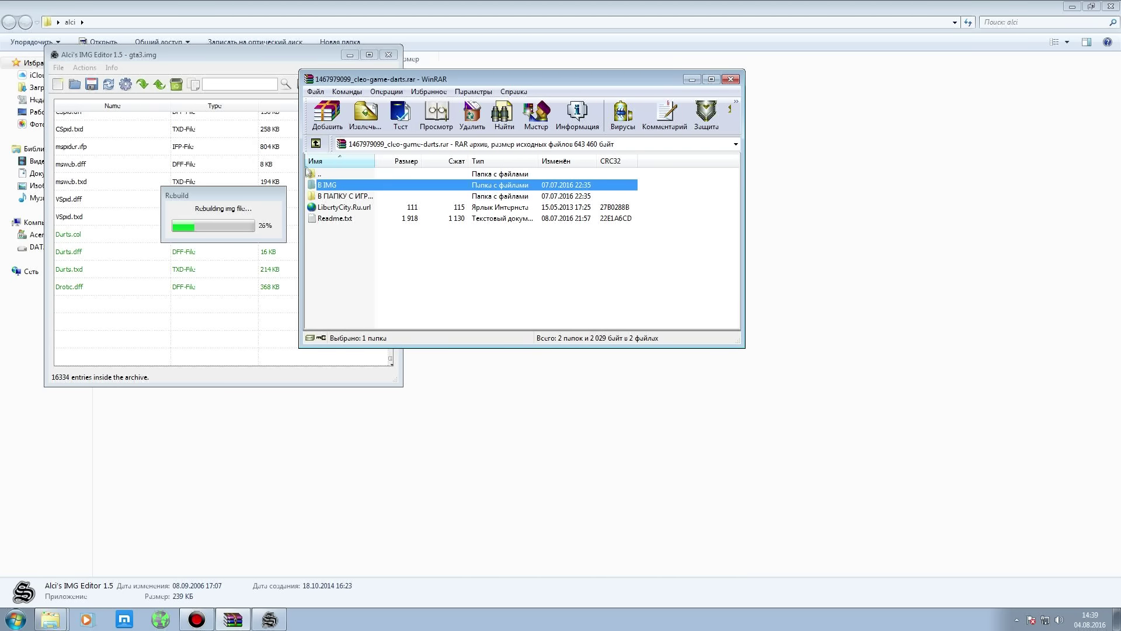
pyautogui.keyDown('shift'); pyautogui.click(311, 197); pyautogui.keyUp('shift')
pyautogui.moveTo(349, 202); pyautogui.dragTo(352, 201)
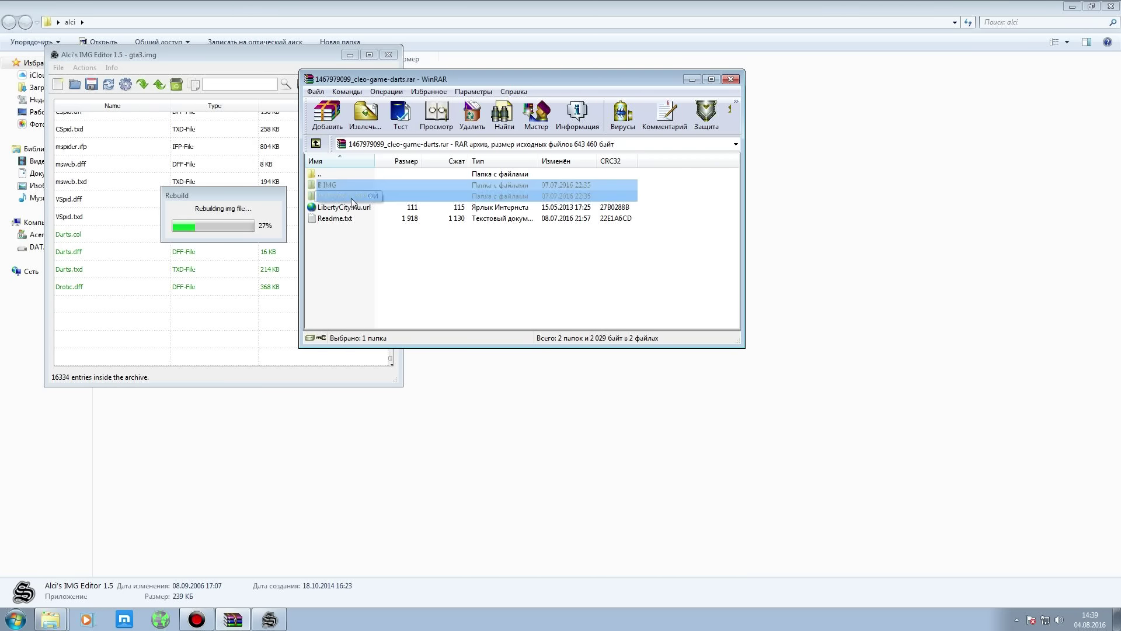
pyautogui.doubleClick(341, 198)
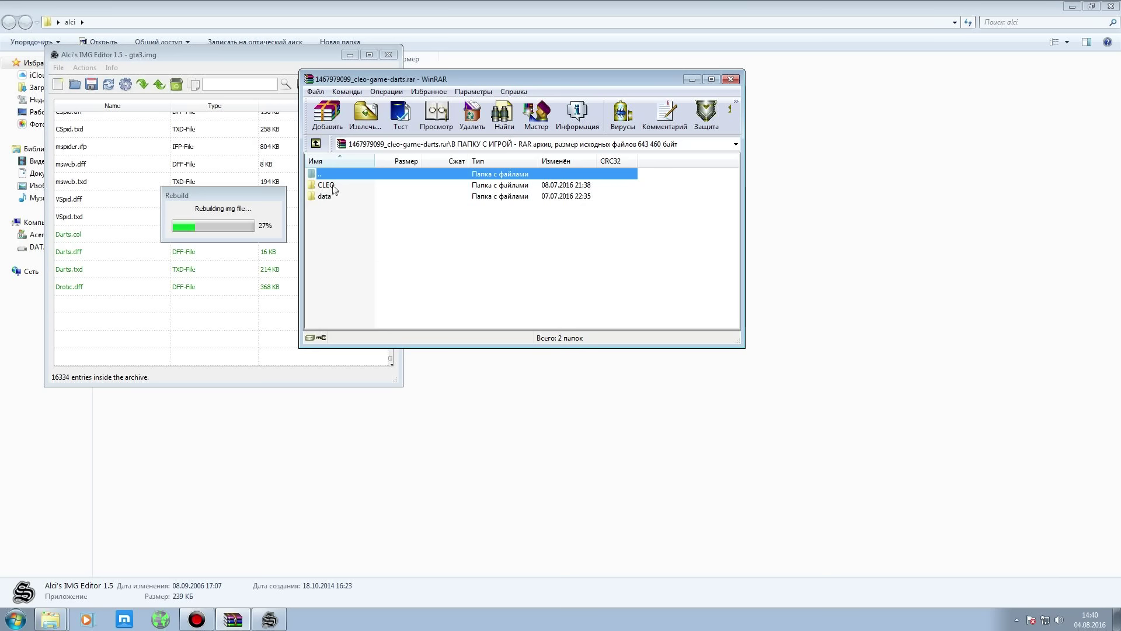
pyautogui.doubleClick(326, 186)
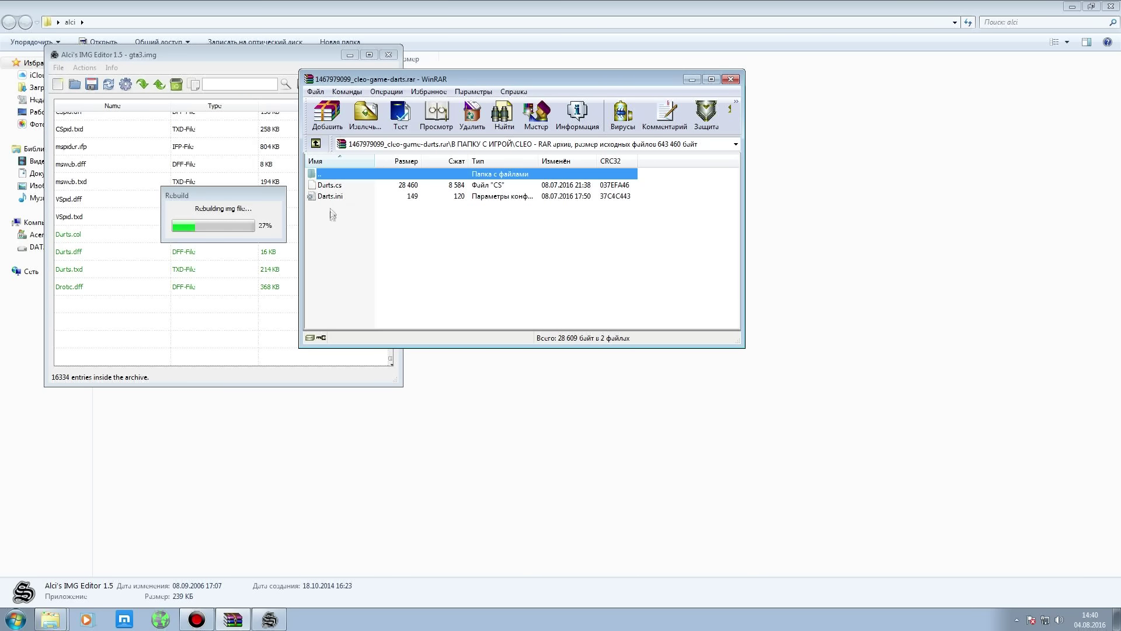
pyautogui.moveTo(333, 216); pyautogui.dragTo(394, 183)
# Extract the selected Darts.cs and Darts.ini into C:\Games\GTA San Andreas\cleo, replacing the existing files.
pyautogui.click(50, 618)
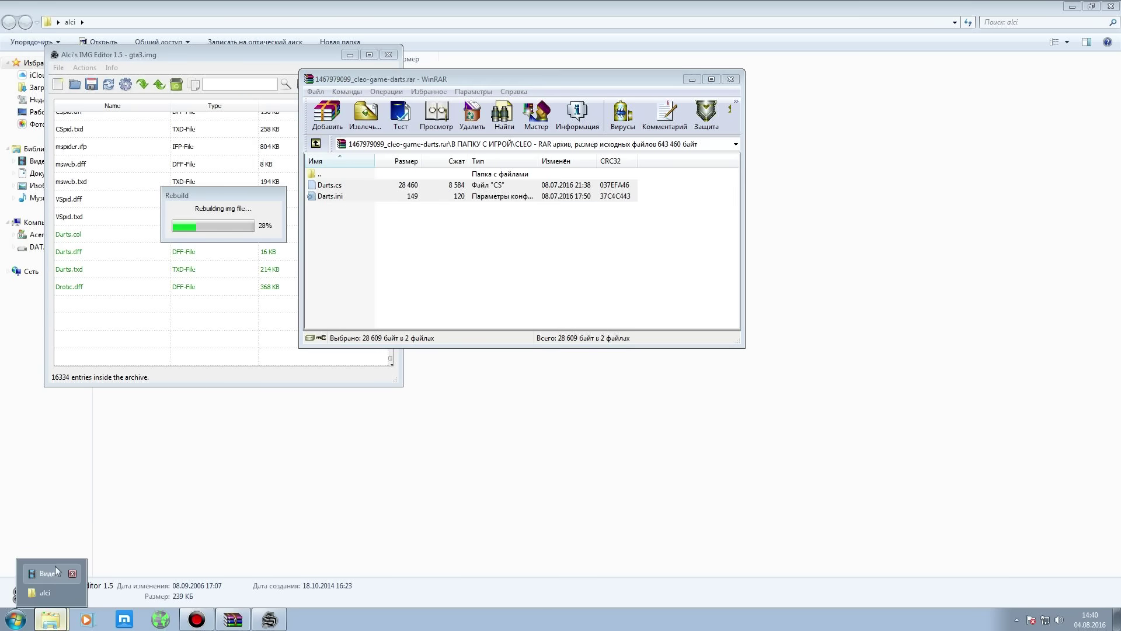
pyautogui.click(55, 572)
pyautogui.click(44, 234)
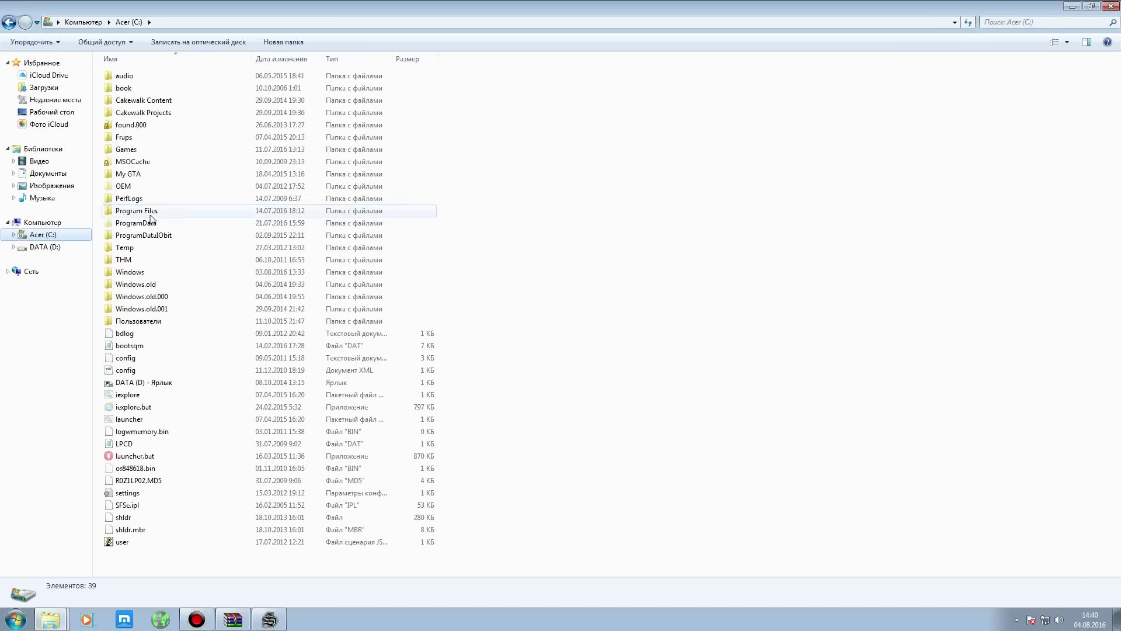
pyautogui.doubleClick(149, 149)
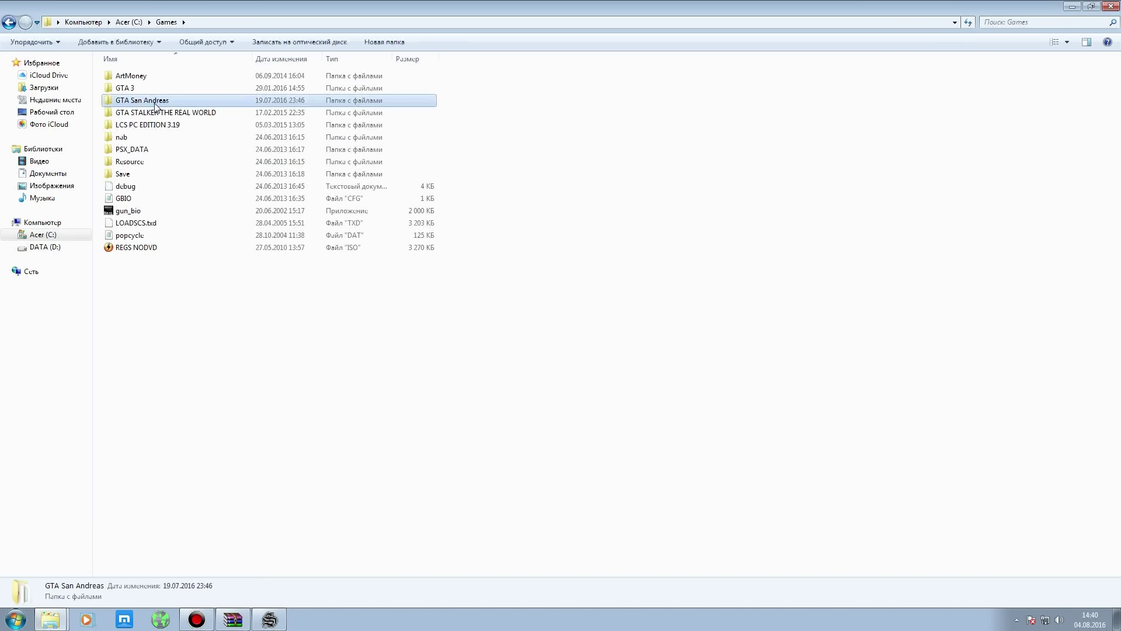
pyautogui.doubleClick(141, 101)
pyautogui.doubleClick(142, 112)
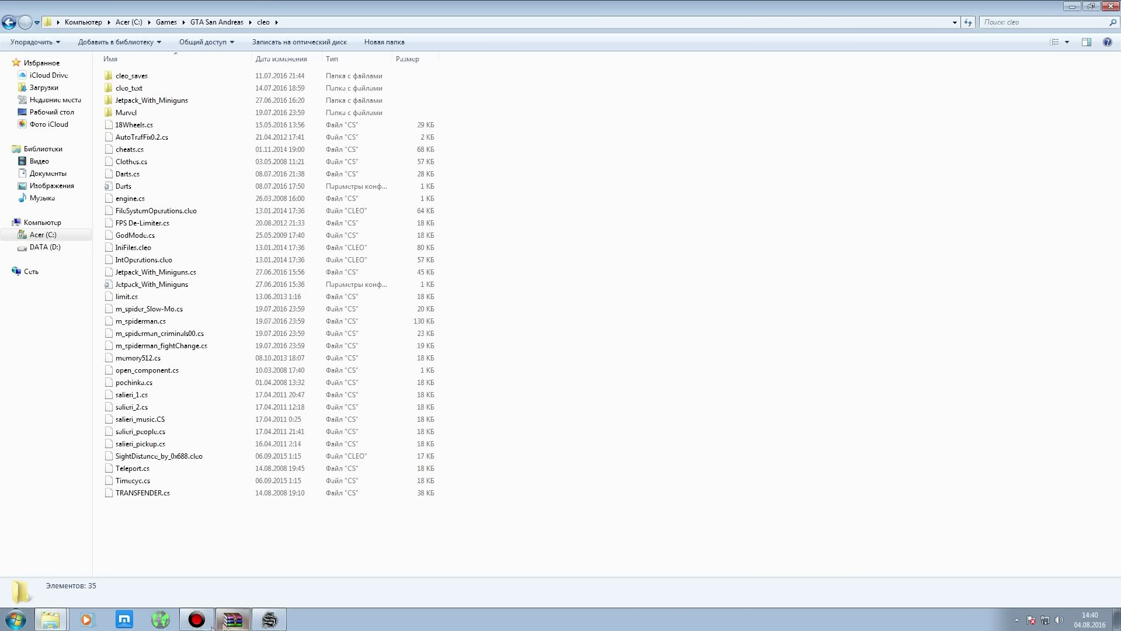
pyautogui.click(232, 619)
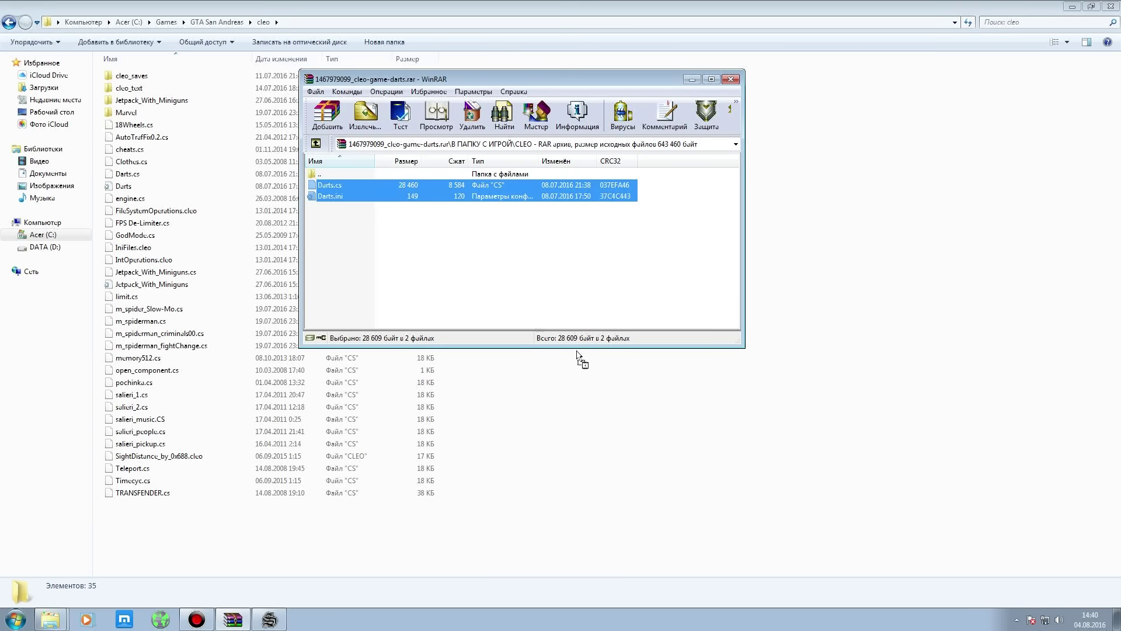
pyautogui.moveTo(576, 350); pyautogui.dragTo(718, 431)
pyautogui.click(545, 262)
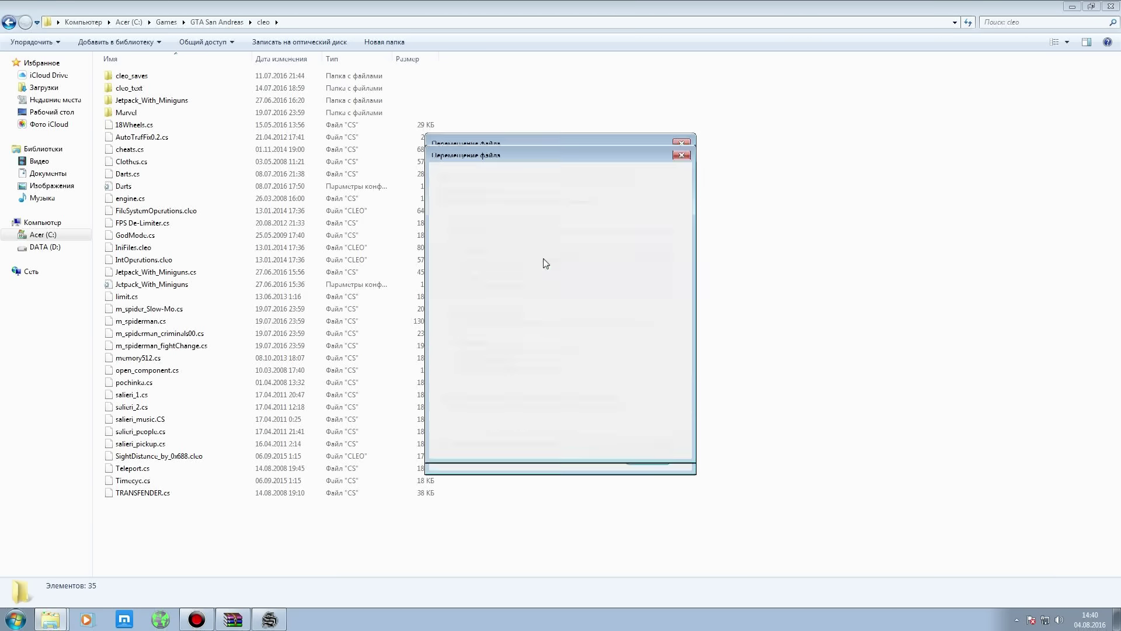
pyautogui.click(528, 266)
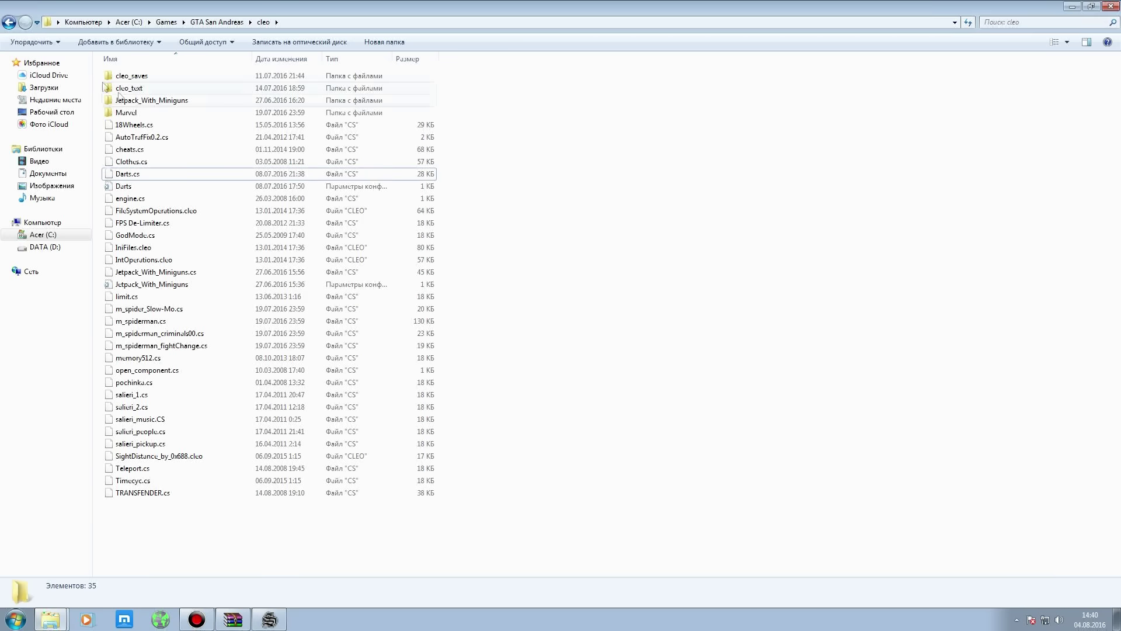
# Return Explorer to the GTA San Andreas folder and open В ПАПКУ С ИГРОЙ\data\maps in the WinRAR archive.
pyautogui.click(9, 22)
pyautogui.click(232, 618)
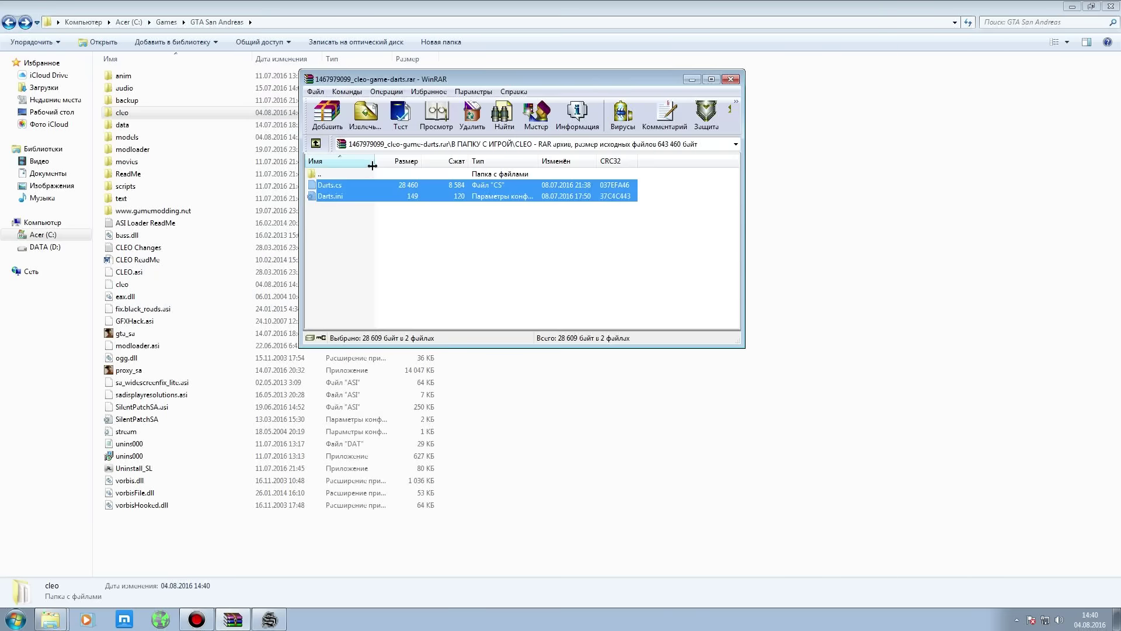
pyautogui.doubleClick(348, 173)
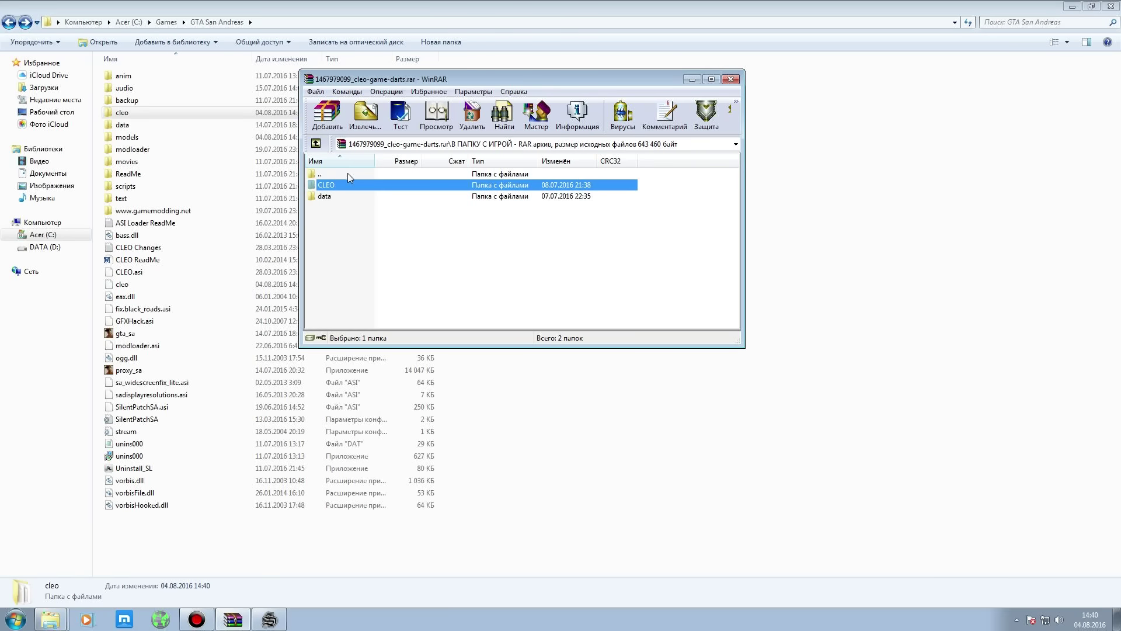
pyautogui.doubleClick(325, 197)
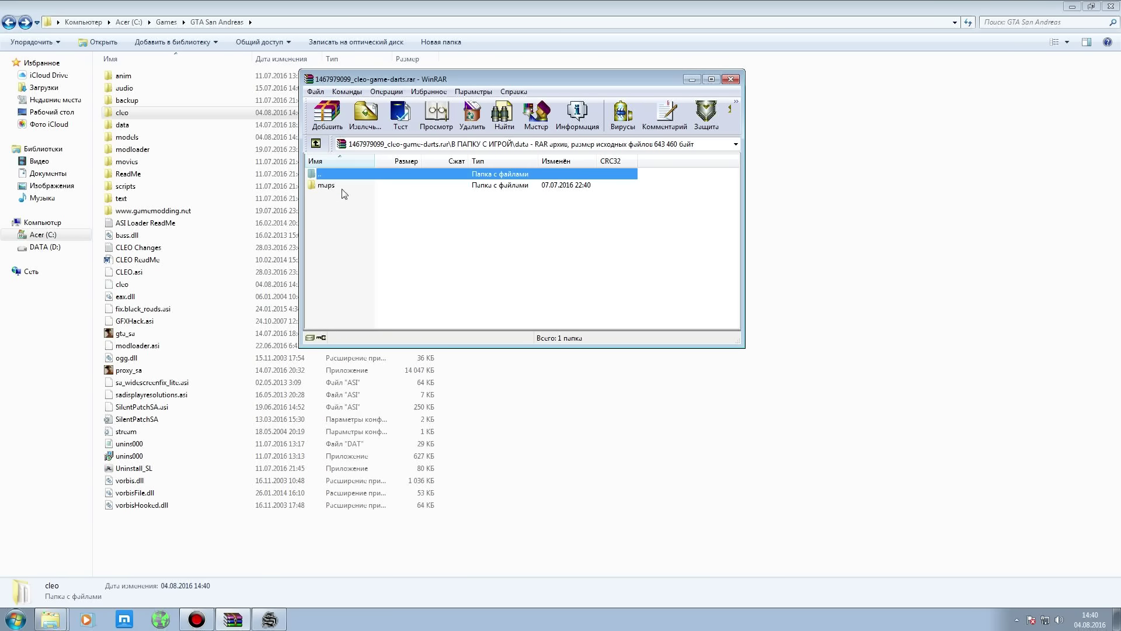
pyautogui.doubleClick(343, 187)
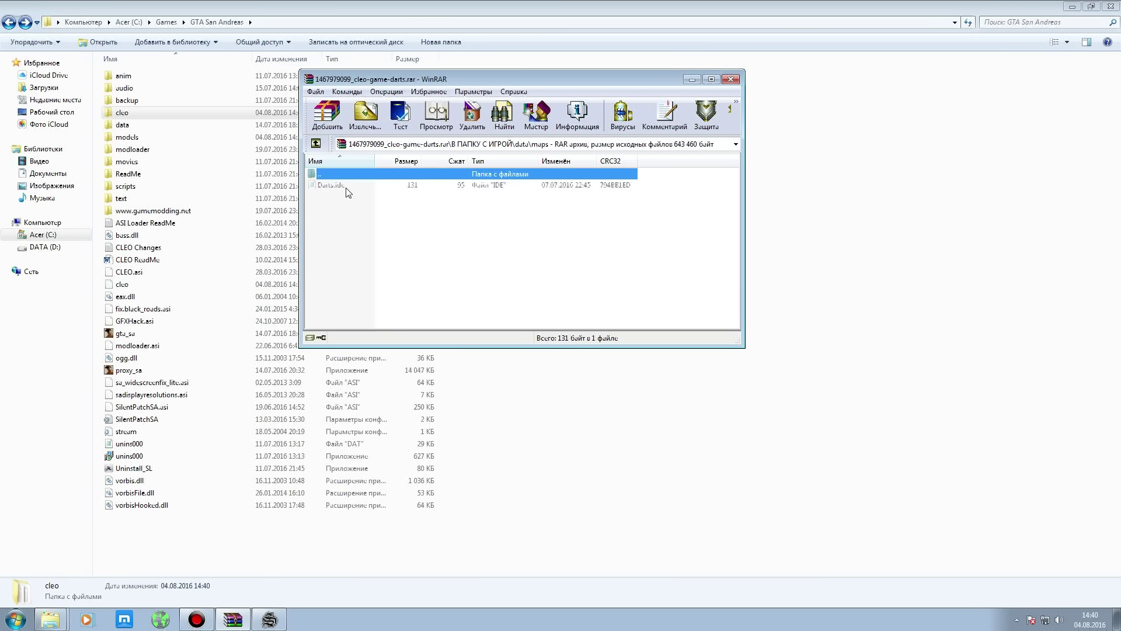
# Extract Darts.ide from the archive into C:\Games\GTA San Andreas\data\maps, replacing the existing file.
pyautogui.doubleClick(149, 125)
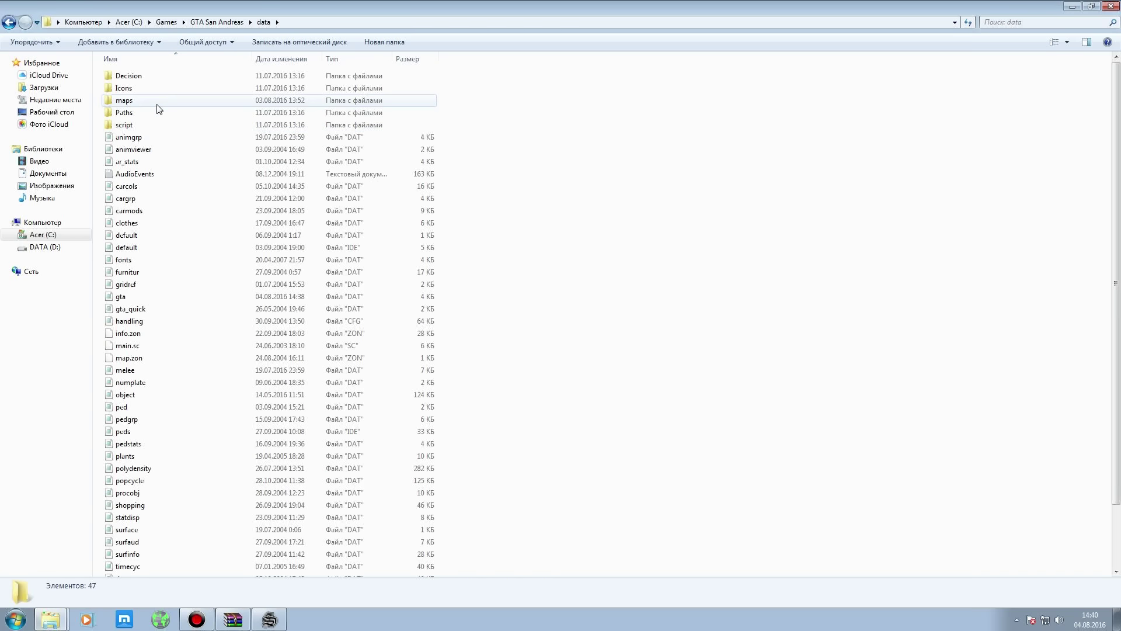
pyautogui.doubleClick(157, 104)
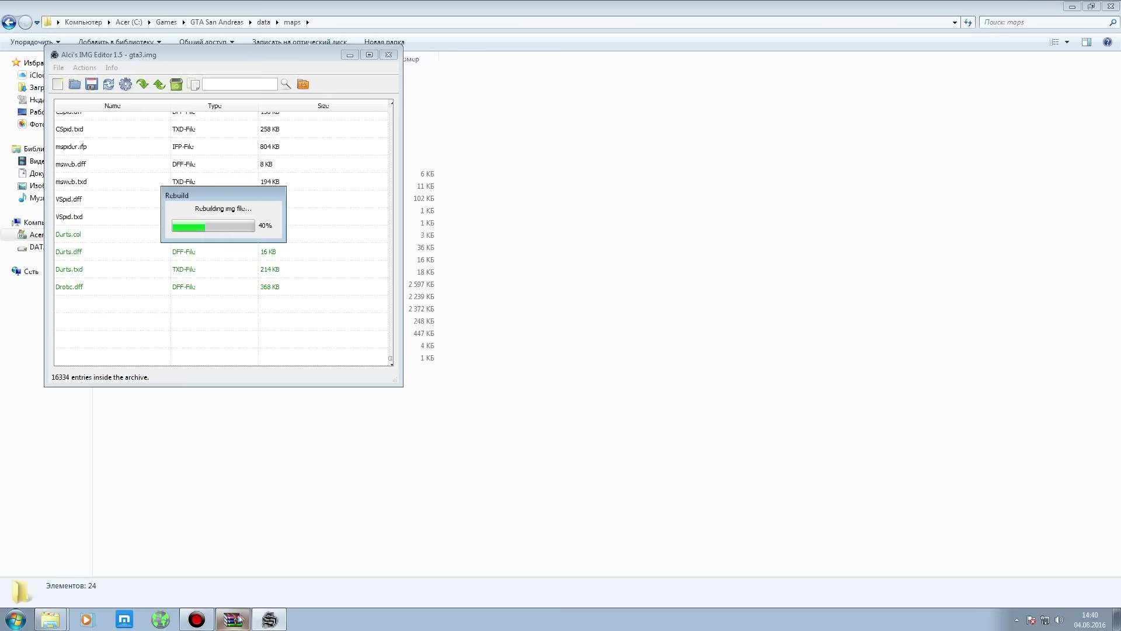
pyautogui.click(232, 619)
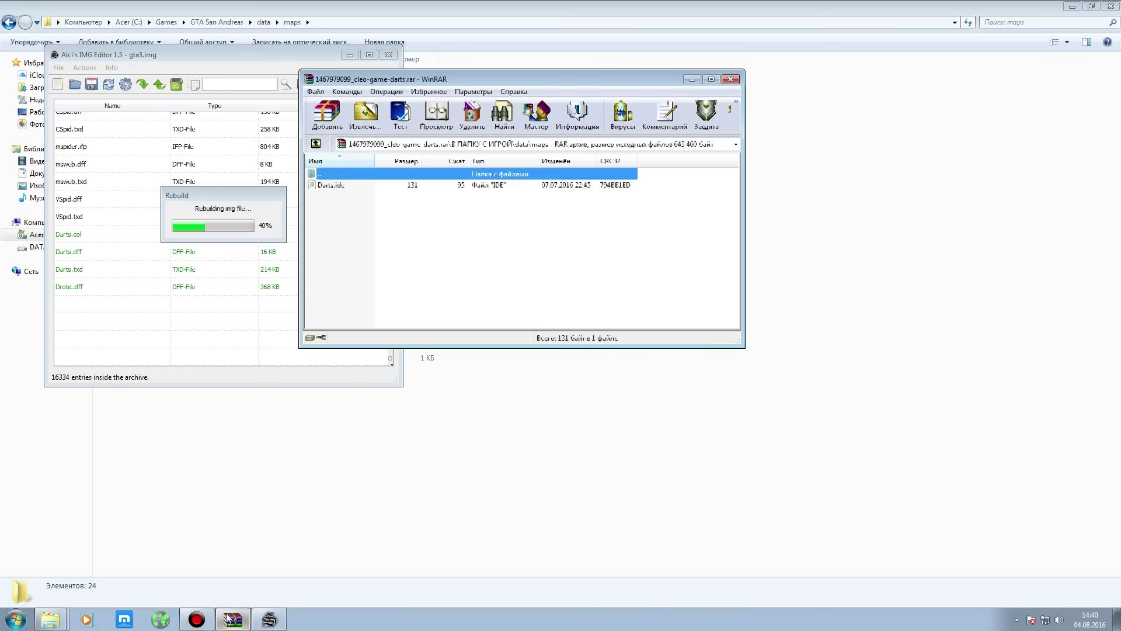
pyautogui.click(381, 7)
pyautogui.click(232, 619)
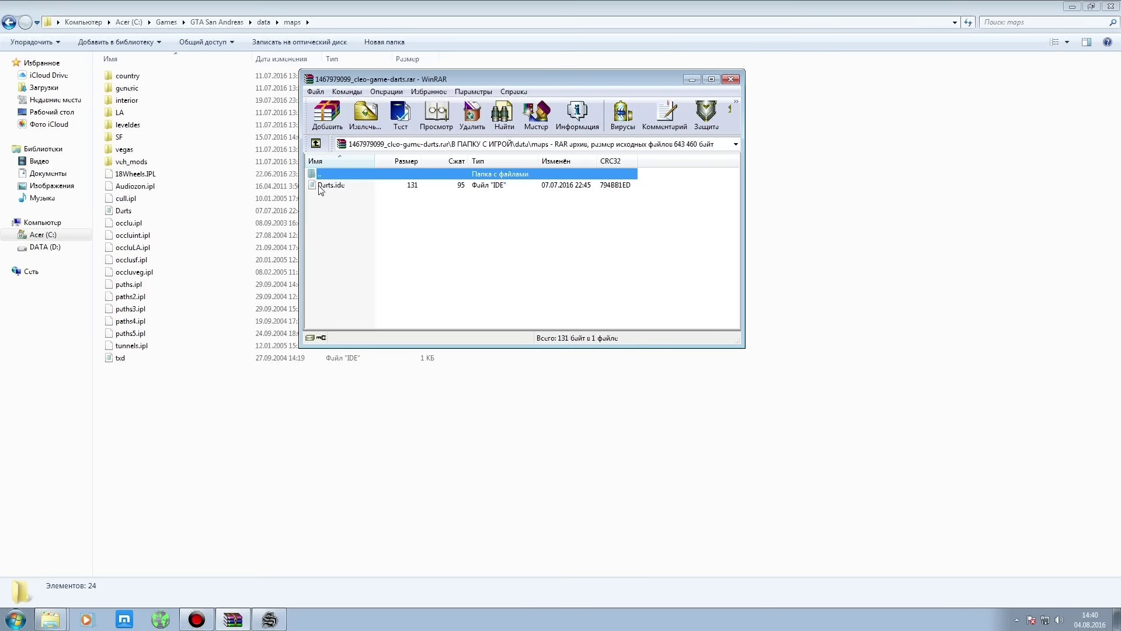
pyautogui.moveTo(334, 187); pyautogui.dragTo(201, 451)
pyautogui.click(472, 257)
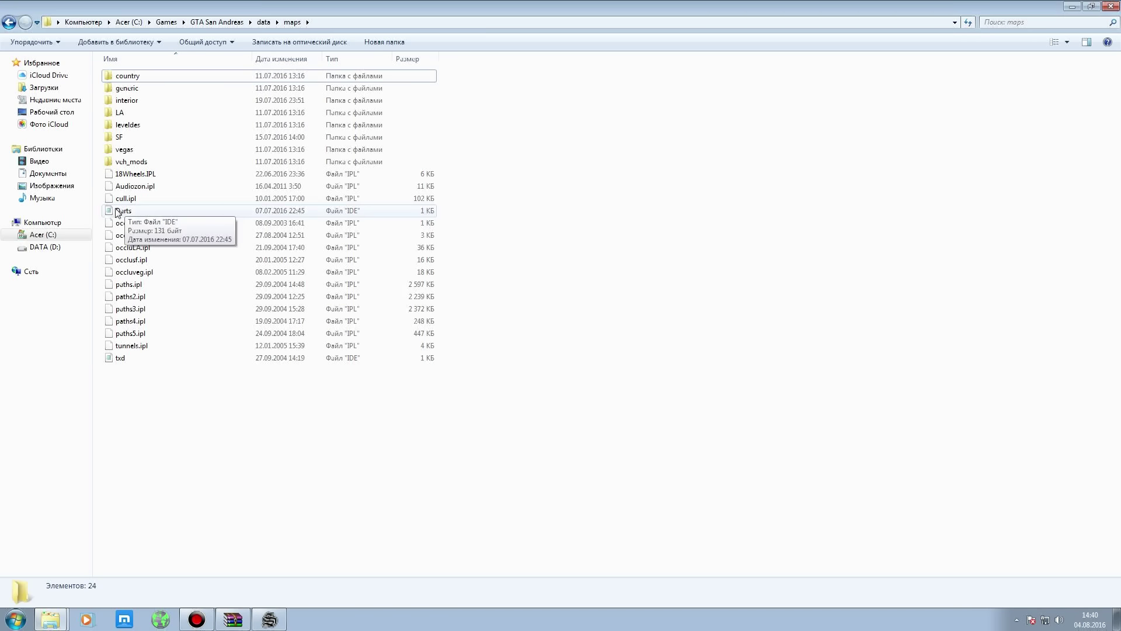
# Open Readme.txt from the archive's root folder and copy the line IDE DATA\MAPS\Darts.IDE from its installation instructions.
pyautogui.click(234, 620)
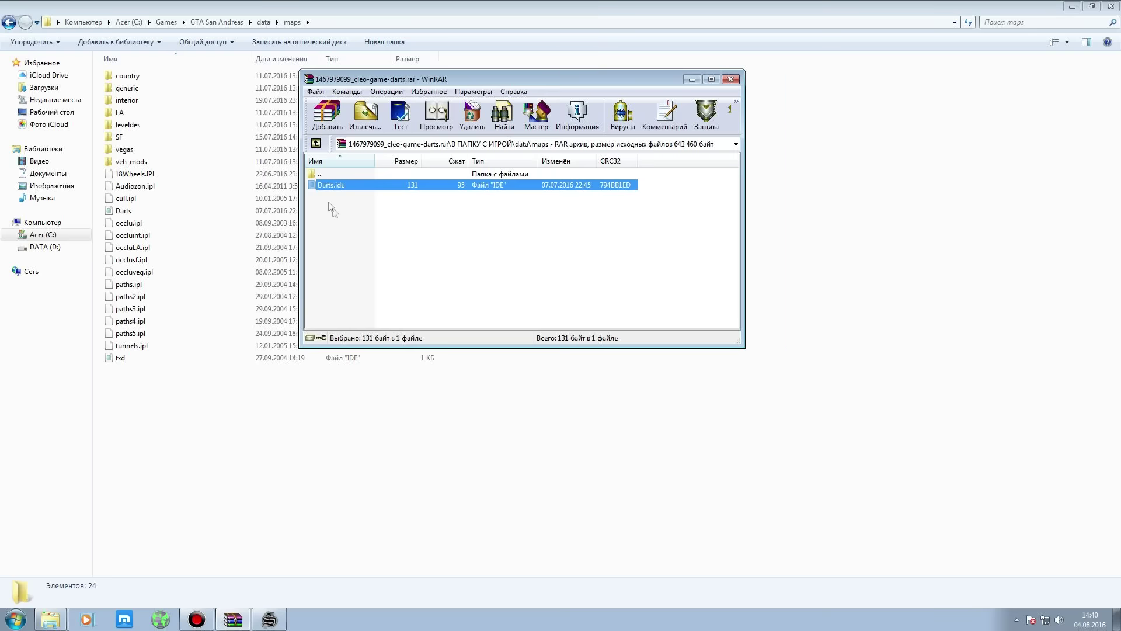
pyautogui.doubleClick(326, 173)
pyautogui.doubleClick(327, 173)
pyautogui.doubleClick(327, 173)
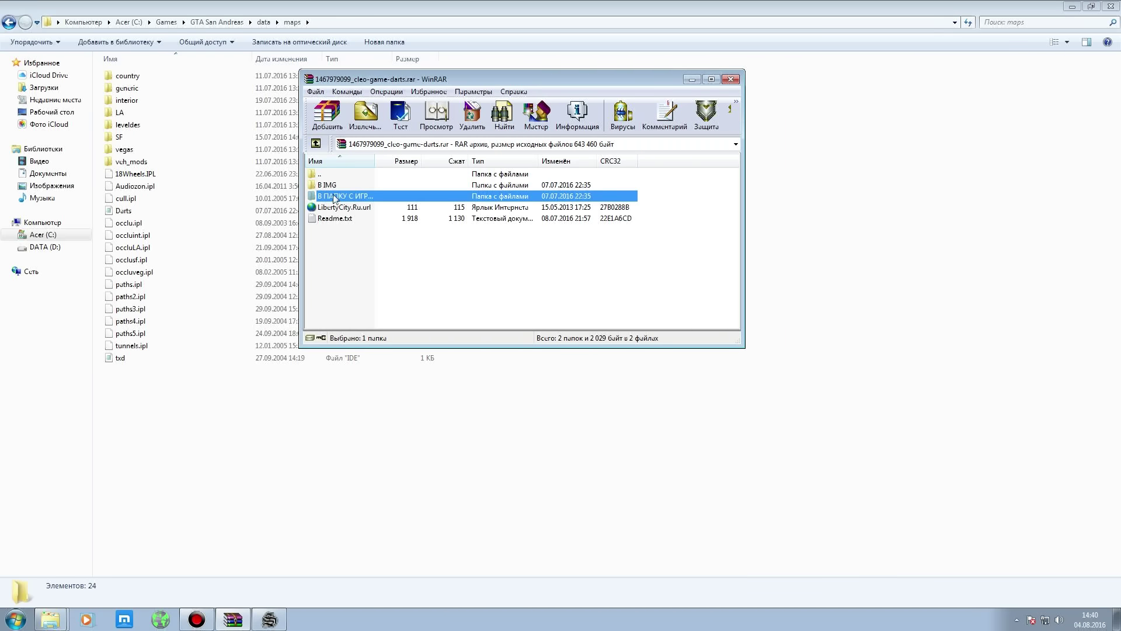
pyautogui.doubleClick(334, 219)
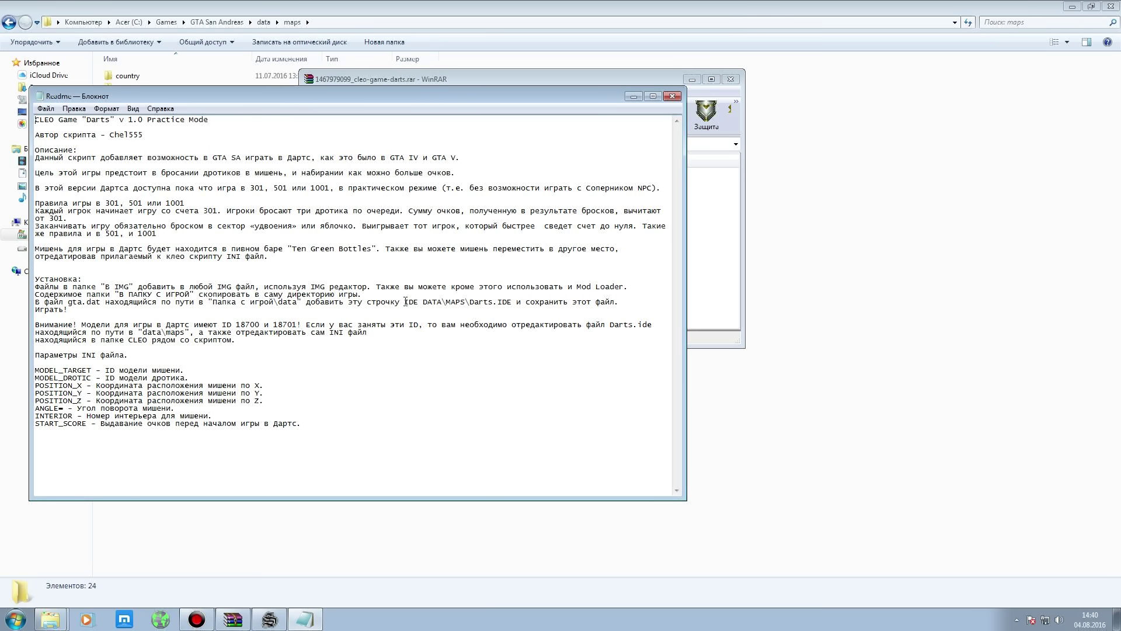
pyautogui.moveTo(416, 302); pyautogui.dragTo(509, 299)
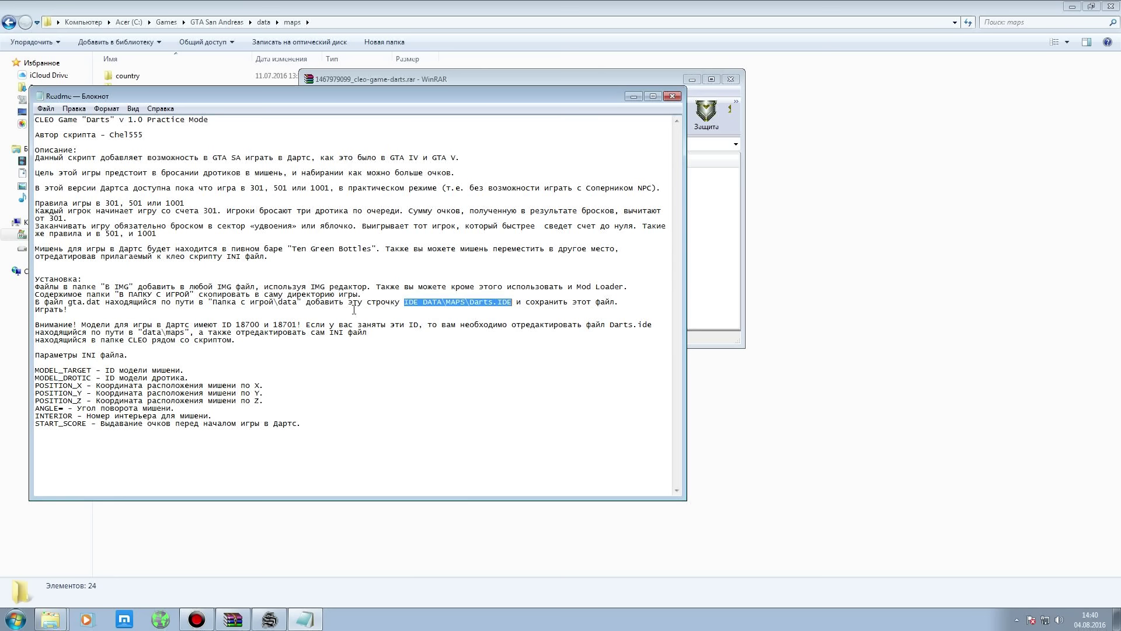
# Switch to Explorer and open the gta DAT file from the GTA San Andreas data folder in Notepad.
pyautogui.click(839, 228)
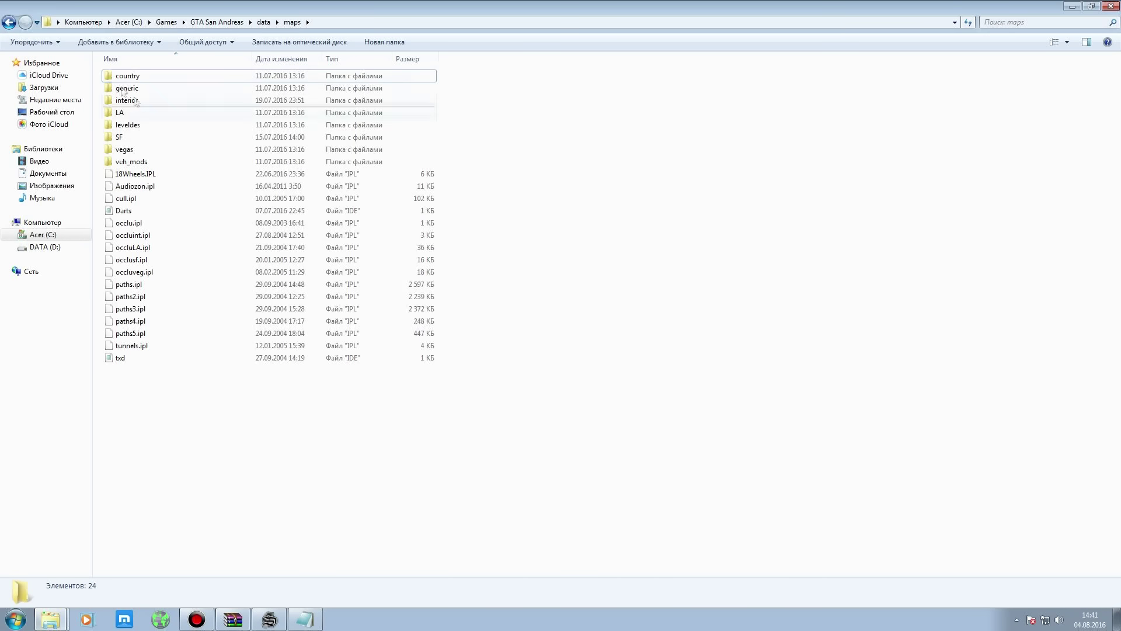
pyautogui.click(217, 22)
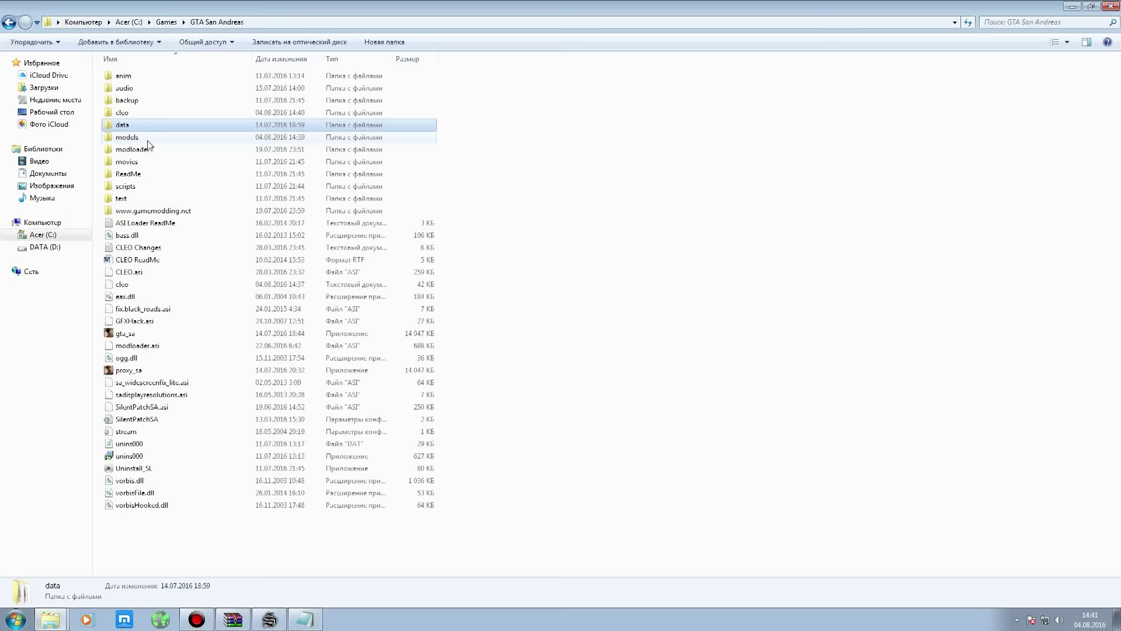
pyautogui.doubleClick(120, 127)
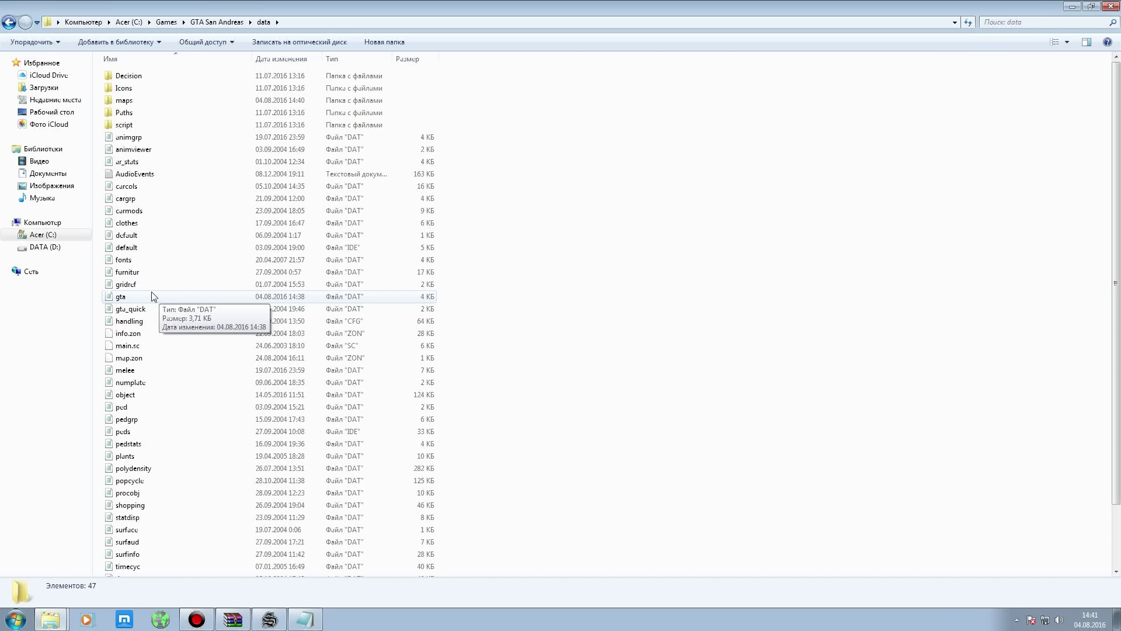
pyautogui.click(133, 299)
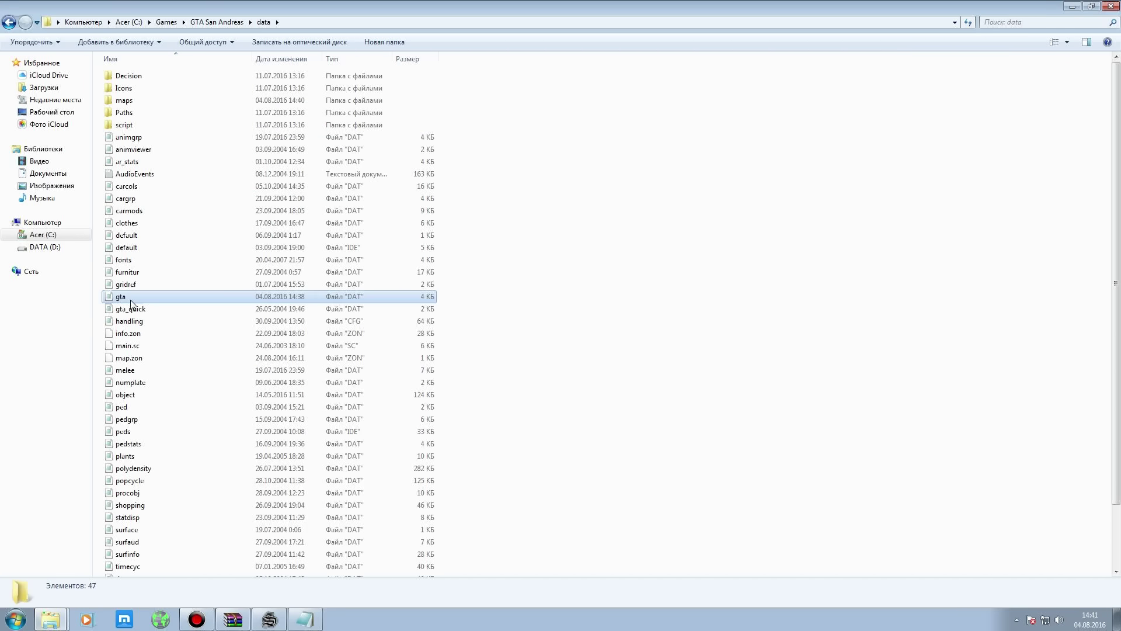
pyautogui.doubleClick(132, 298)
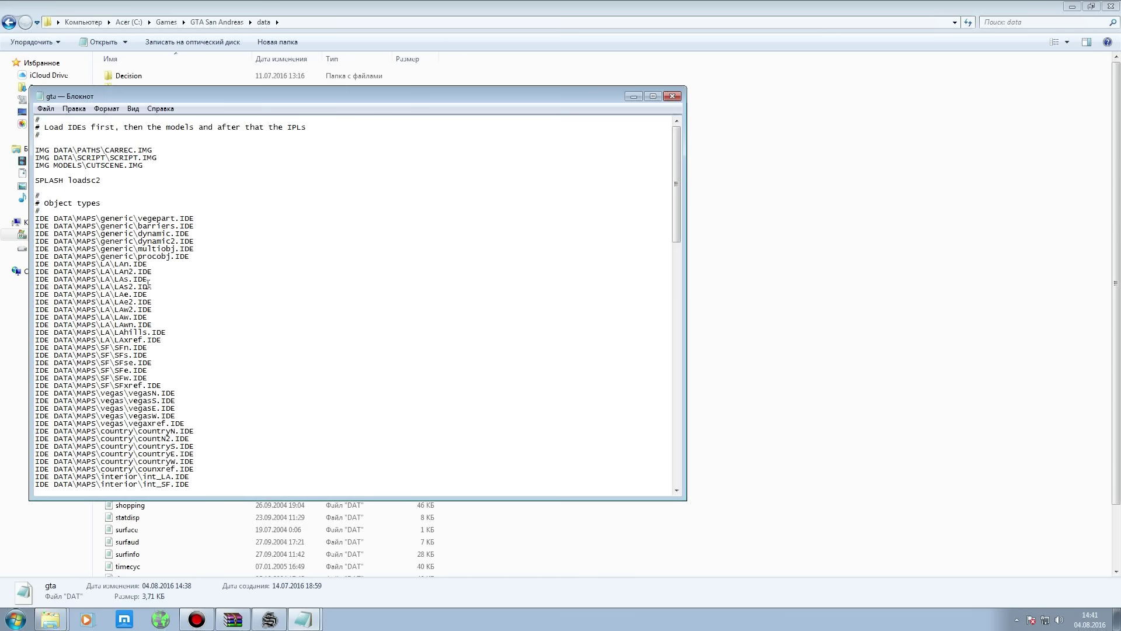
# Add the line IDE DATA\MAPS\Darts.IDE directly below IDE DATA\MAPS\leveldes\seabed.IDE in the object types list.
pyautogui.scroll(-4, 119, 290)
pyautogui.scroll(3, 119, 290)
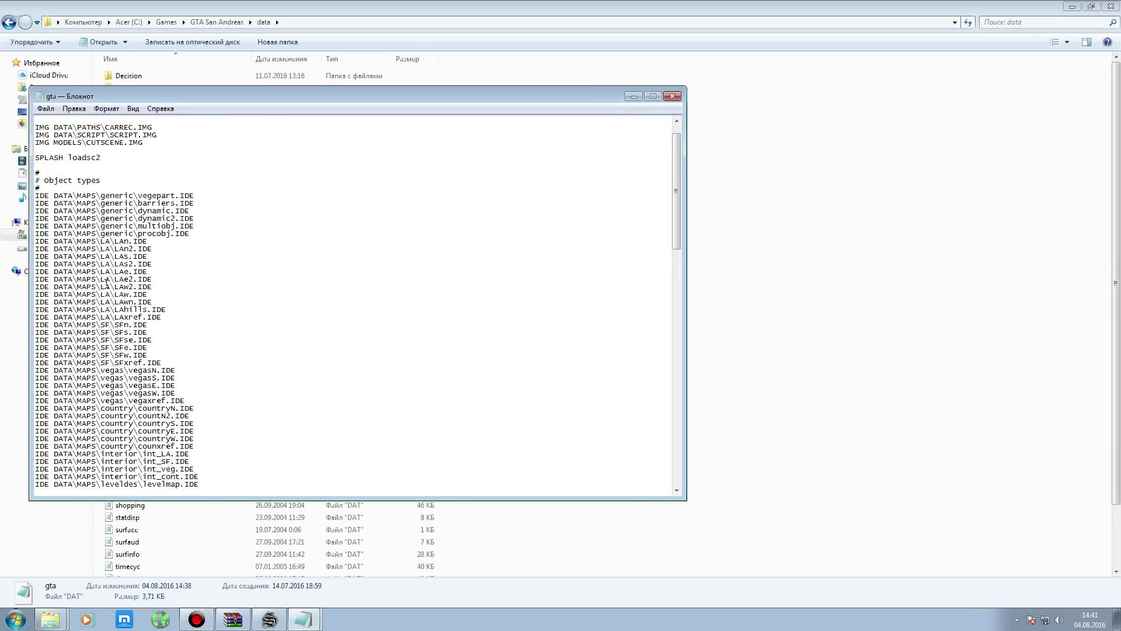
pyautogui.scroll(-6, 128, 316)
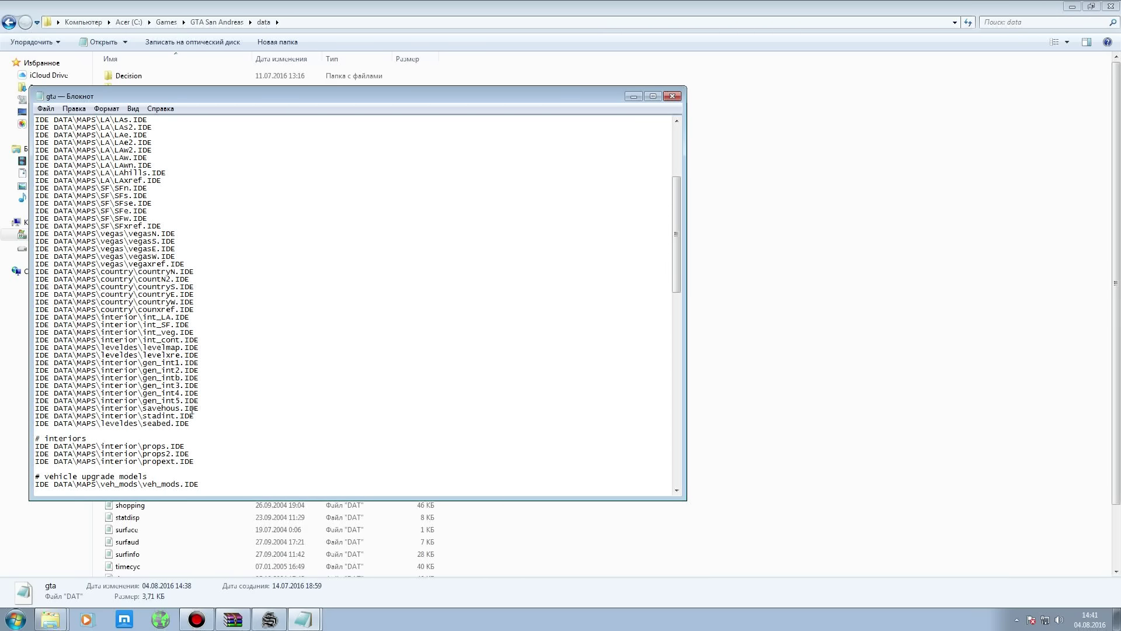
pyautogui.press('Return')
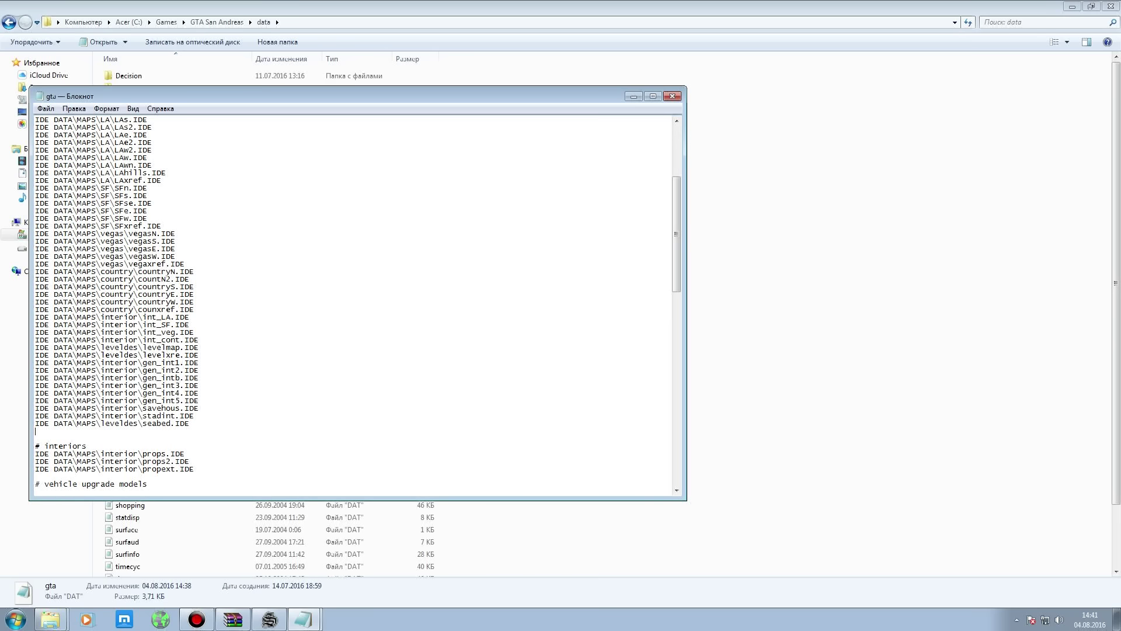
pyautogui.write('IDE DATA\\MAPS\\Darts.IDE')
# Review the added Darts.IDE line in the object types list, and close the gta file saving its changes.
pyautogui.scroll(8, 149, 318)
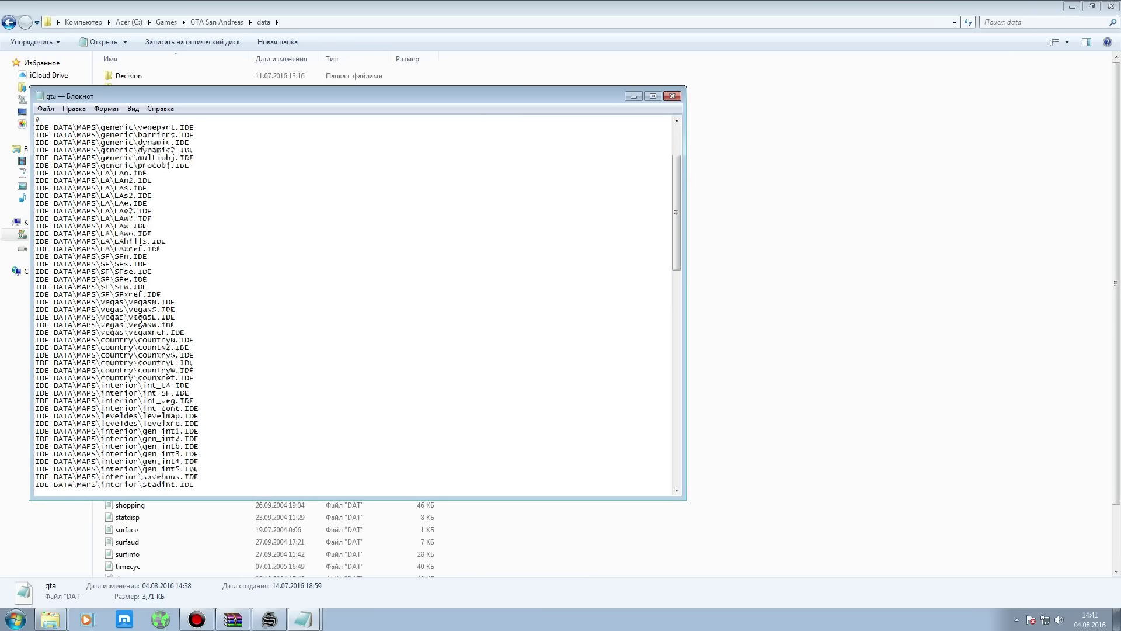
pyautogui.scroll(-2, 94, 216)
pyautogui.scroll(-7, 94, 216)
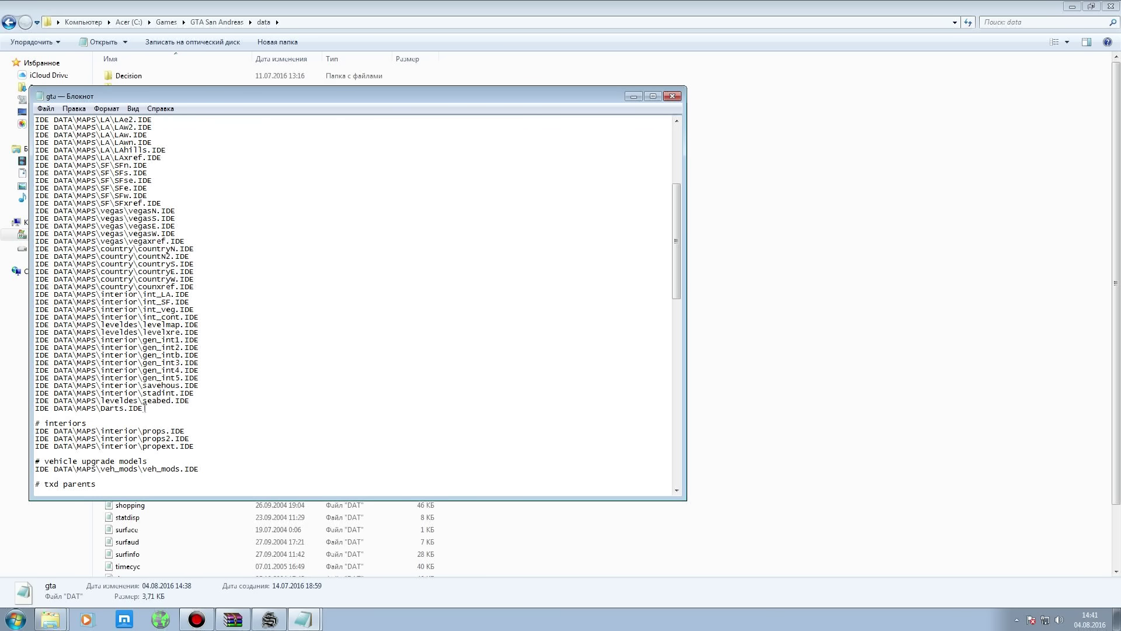
pyautogui.moveTo(144, 407); pyautogui.dragTo(34, 401)
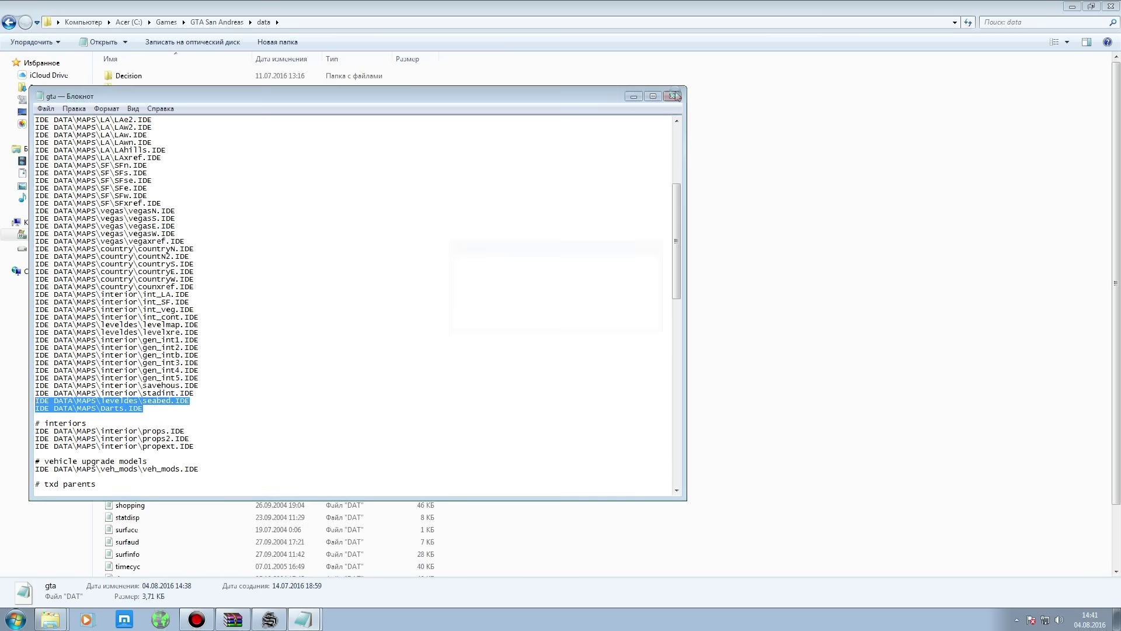
pyautogui.click(671, 96)
pyautogui.click(508, 316)
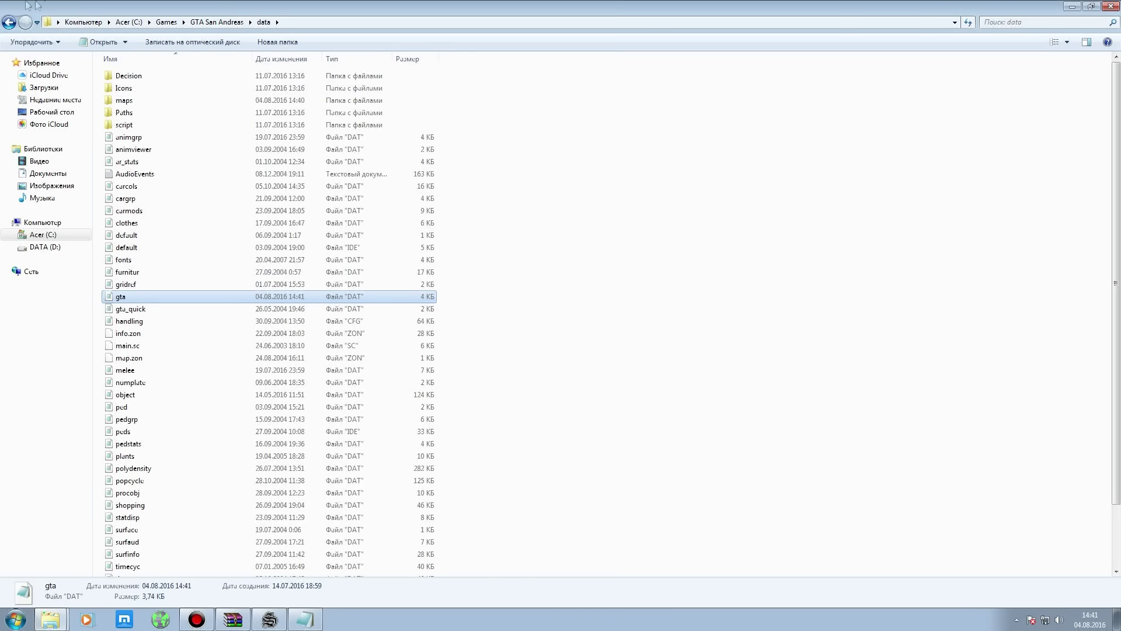
# Open the Darts configuration file from the GTA San Andreas cleo folder and highlight its START_SCORE value.
pyautogui.click(10, 22)
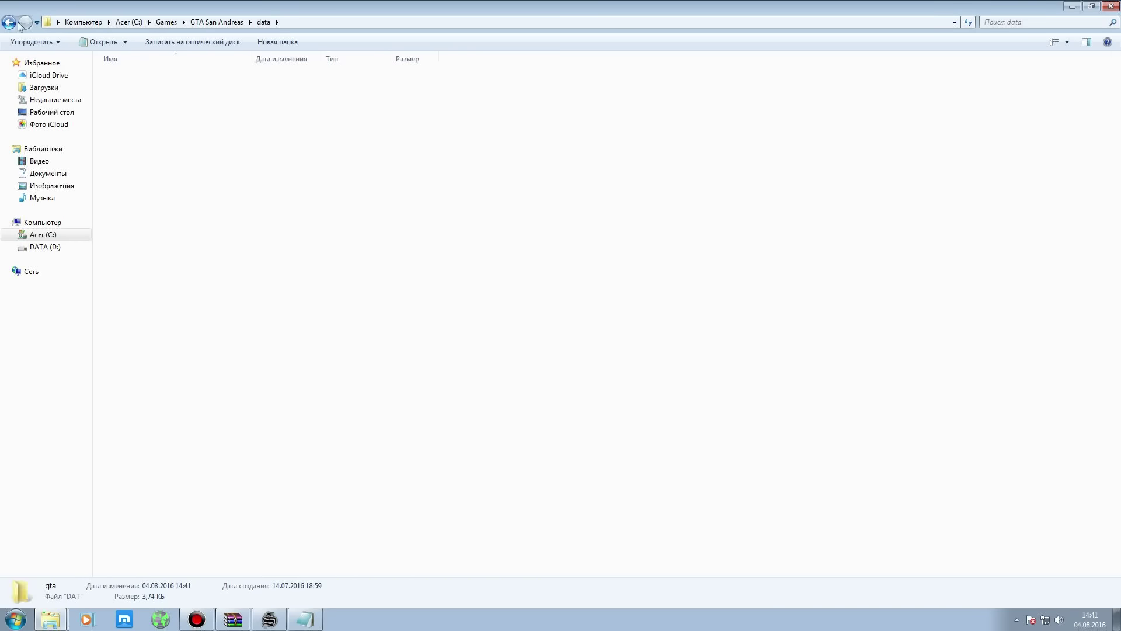
pyautogui.click(305, 619)
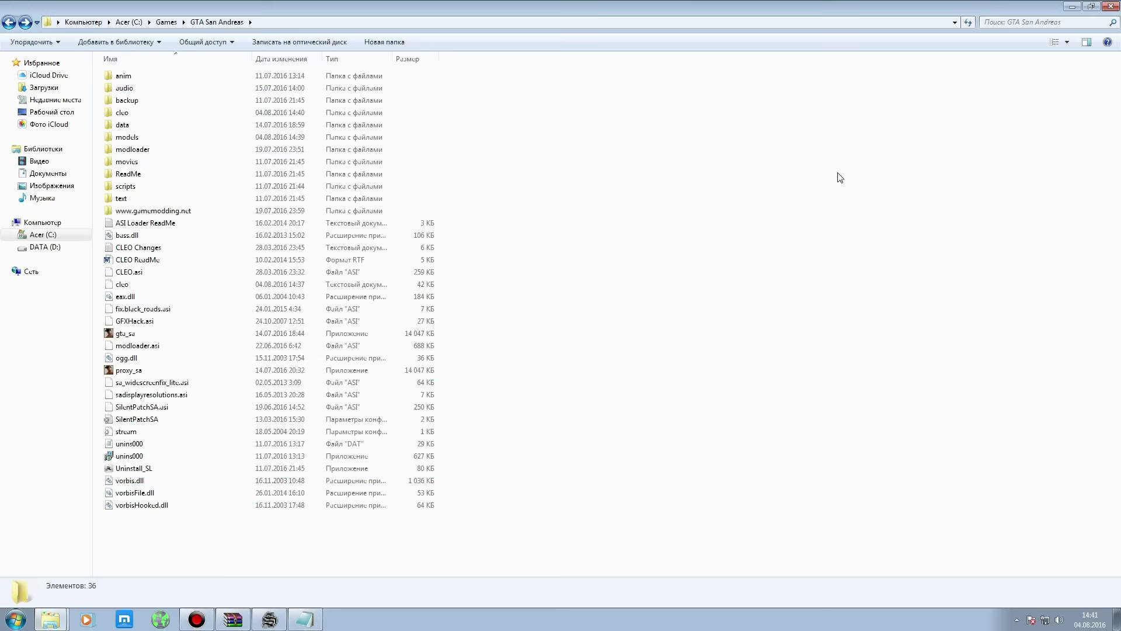
pyautogui.doubleClick(212, 113)
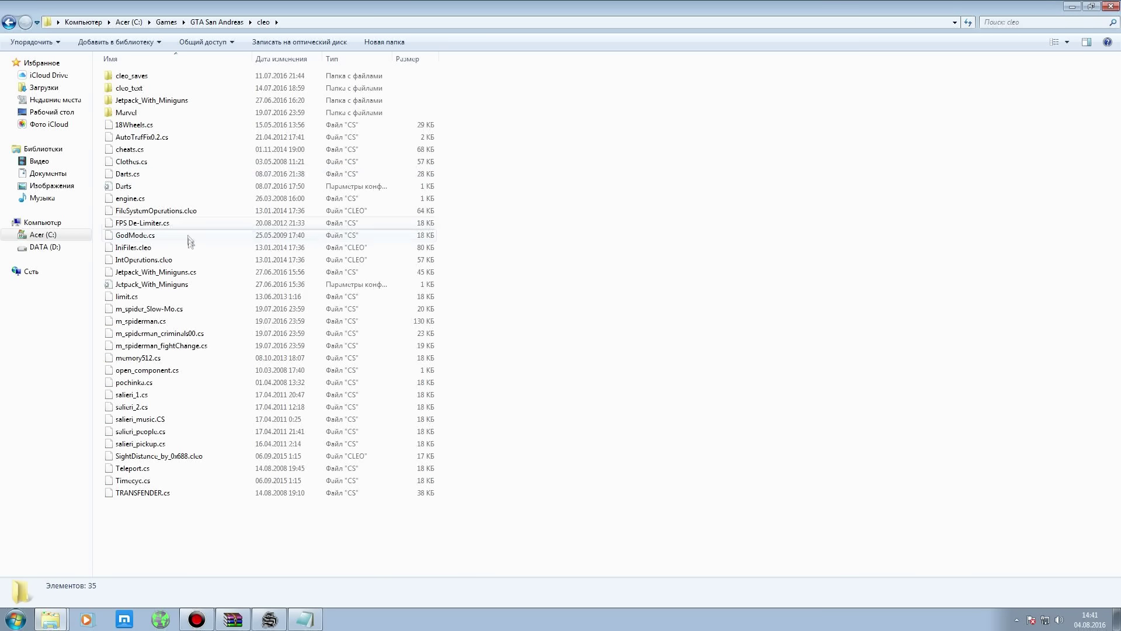
pyautogui.click(154, 189)
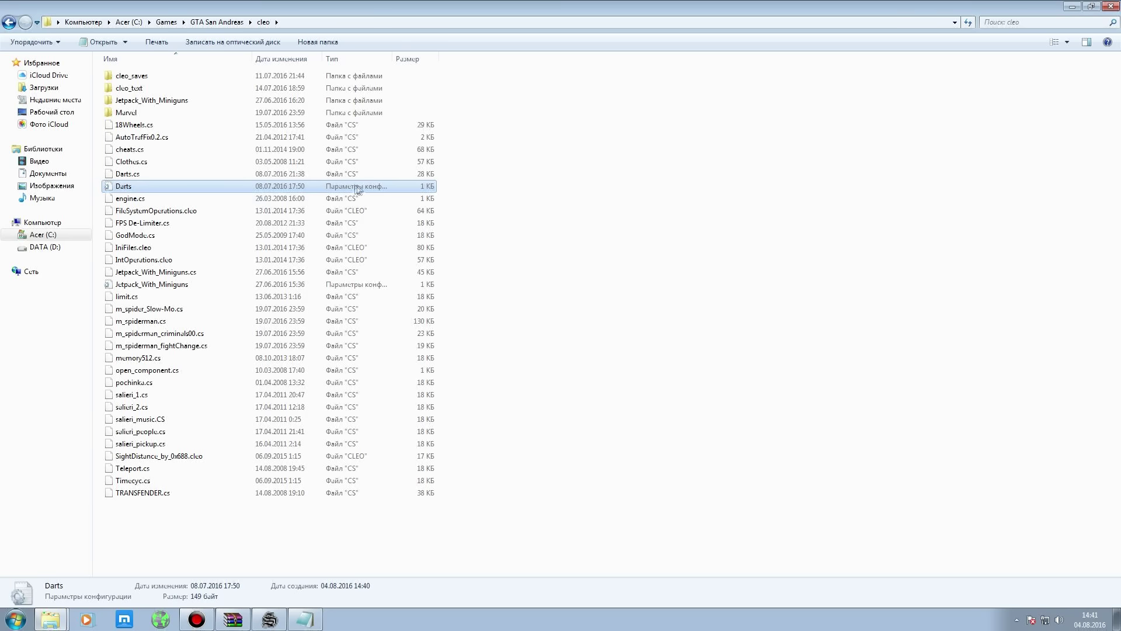
pyautogui.doubleClick(152, 188)
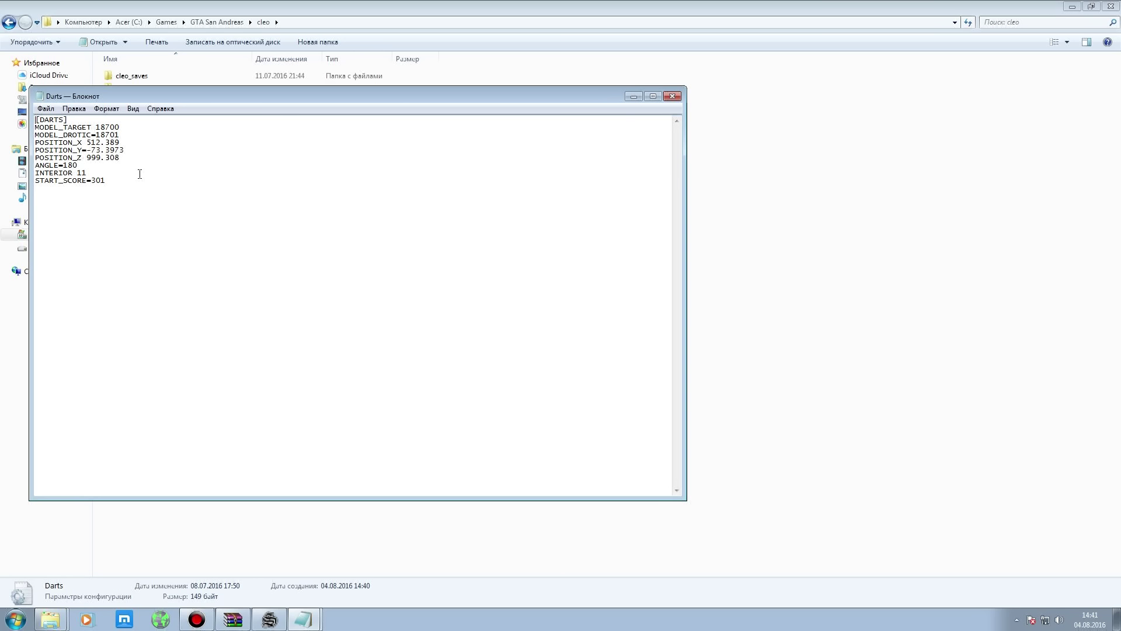
pyautogui.moveTo(115, 181); pyautogui.dragTo(91, 181)
# Check the INI parameter descriptions in the Readme, and close both the Readme and the Darts configuration file.
pyautogui.click(295, 610)
pyautogui.click(296, 573)
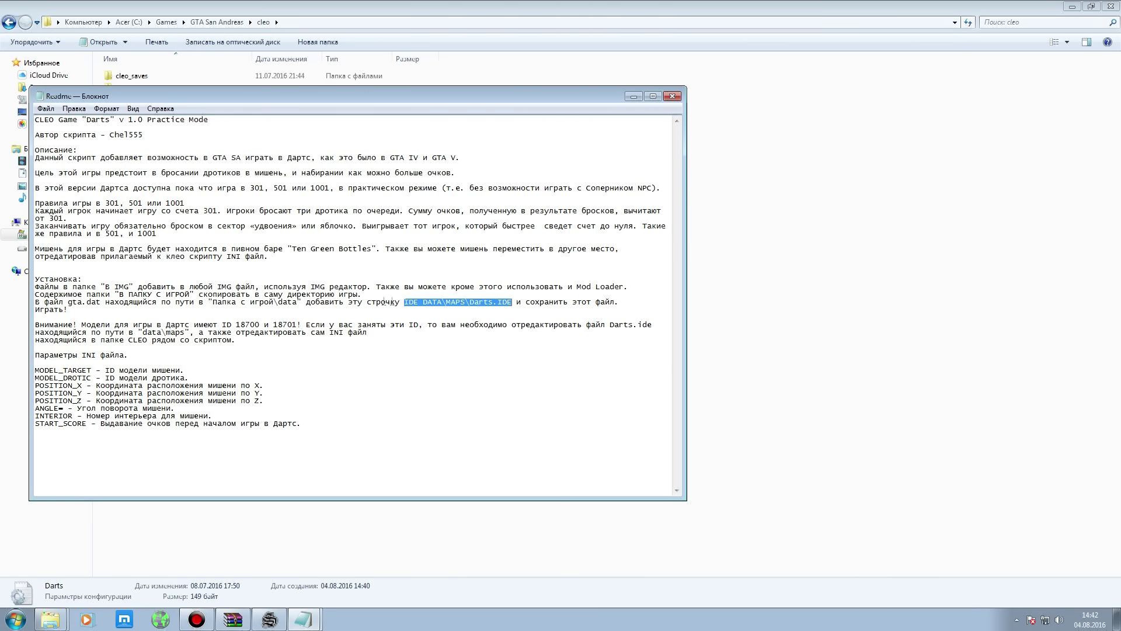
pyautogui.click(671, 95)
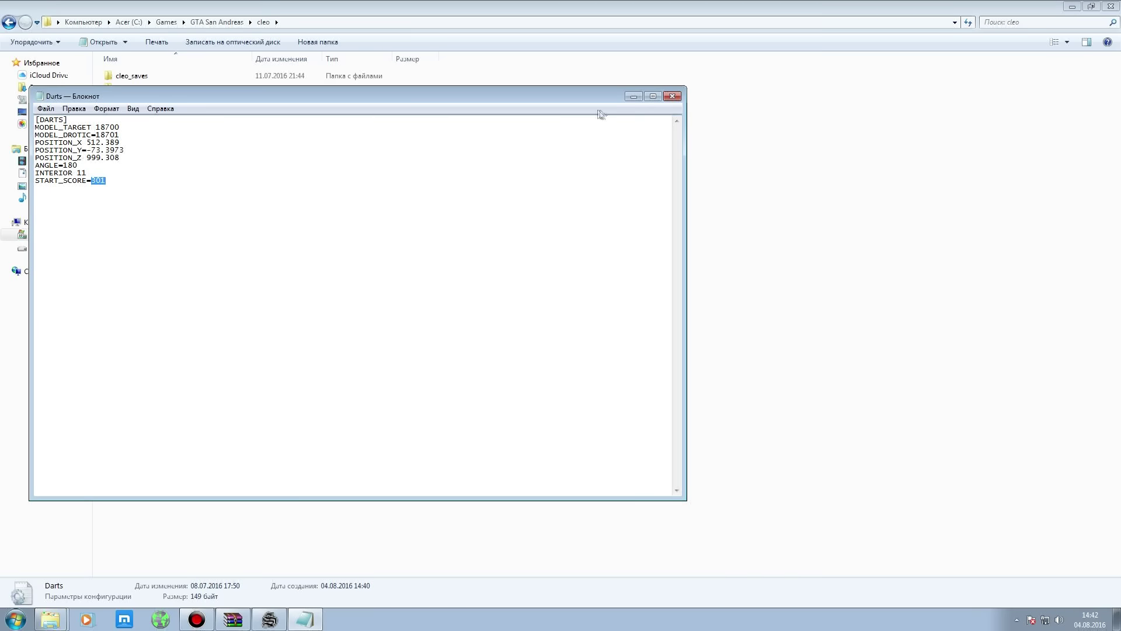
pyautogui.click(672, 97)
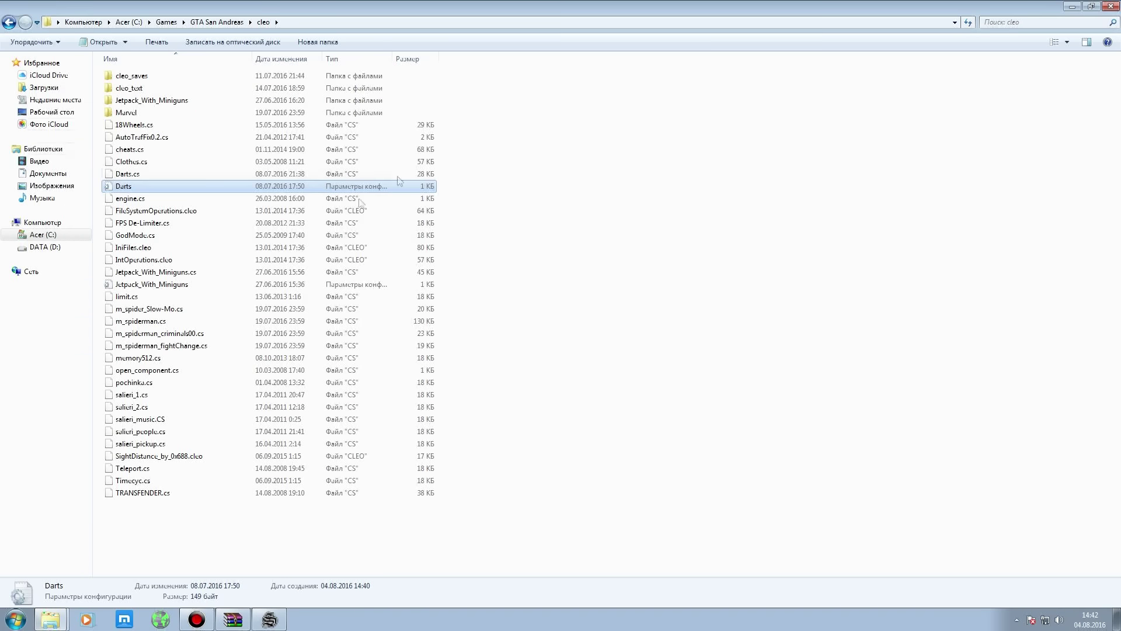
# Return to the GTA San Andreas folder, check the rebuilt gta3.img in Alci's IMG Editor and close the editor.
pyautogui.click(9, 23)
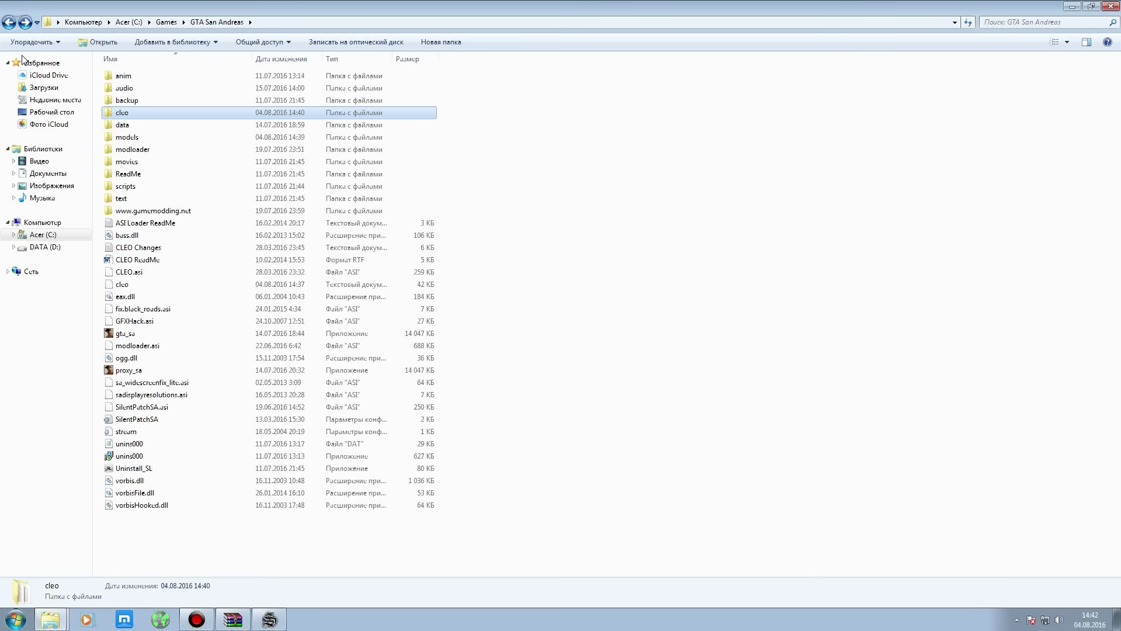
pyautogui.hotkey('alt', 'Tab')
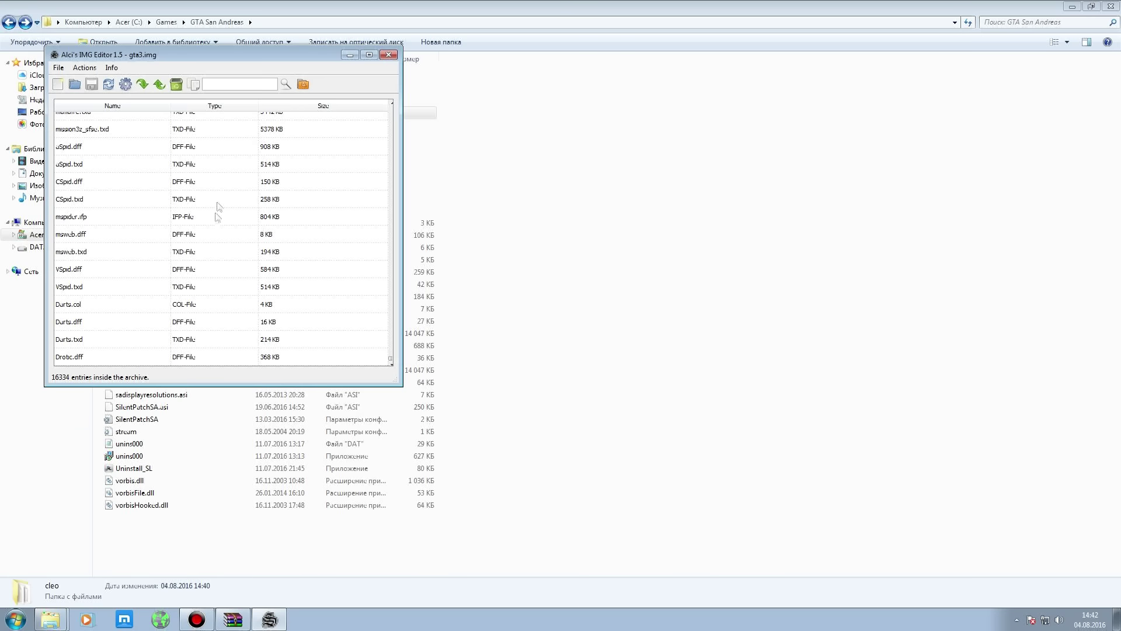
pyautogui.click(389, 55)
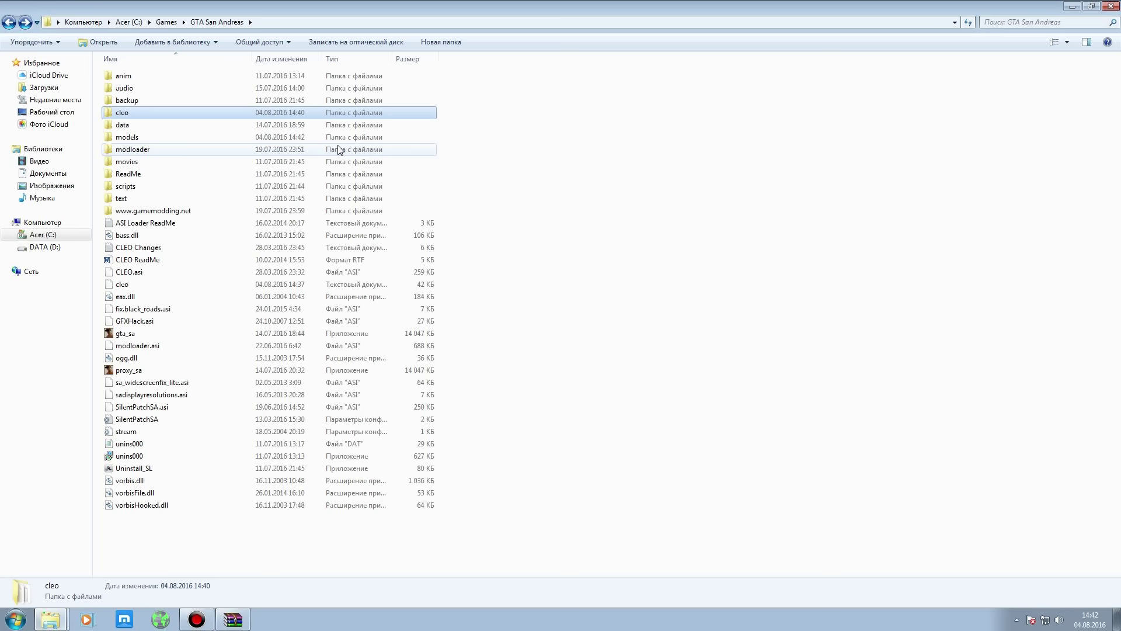